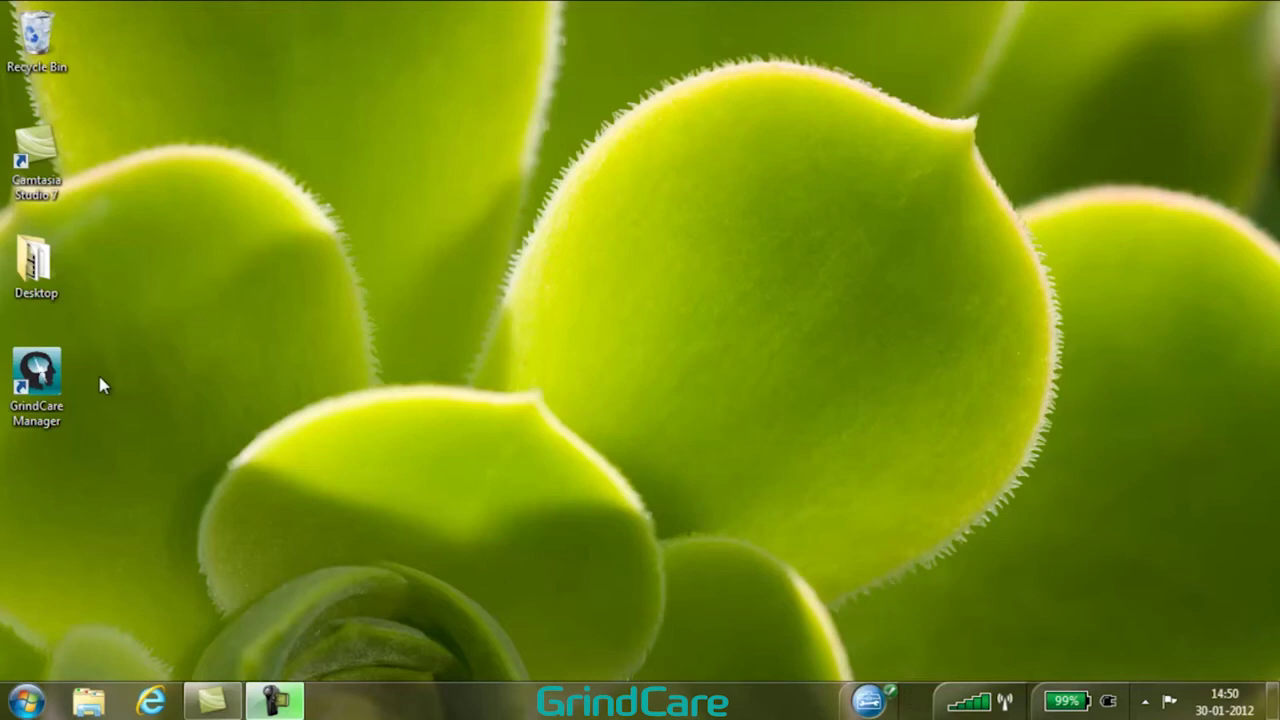
Launch GrindCare Manager from its desktop shortcut and wait for the connected device's start page.
double_click(37, 375)
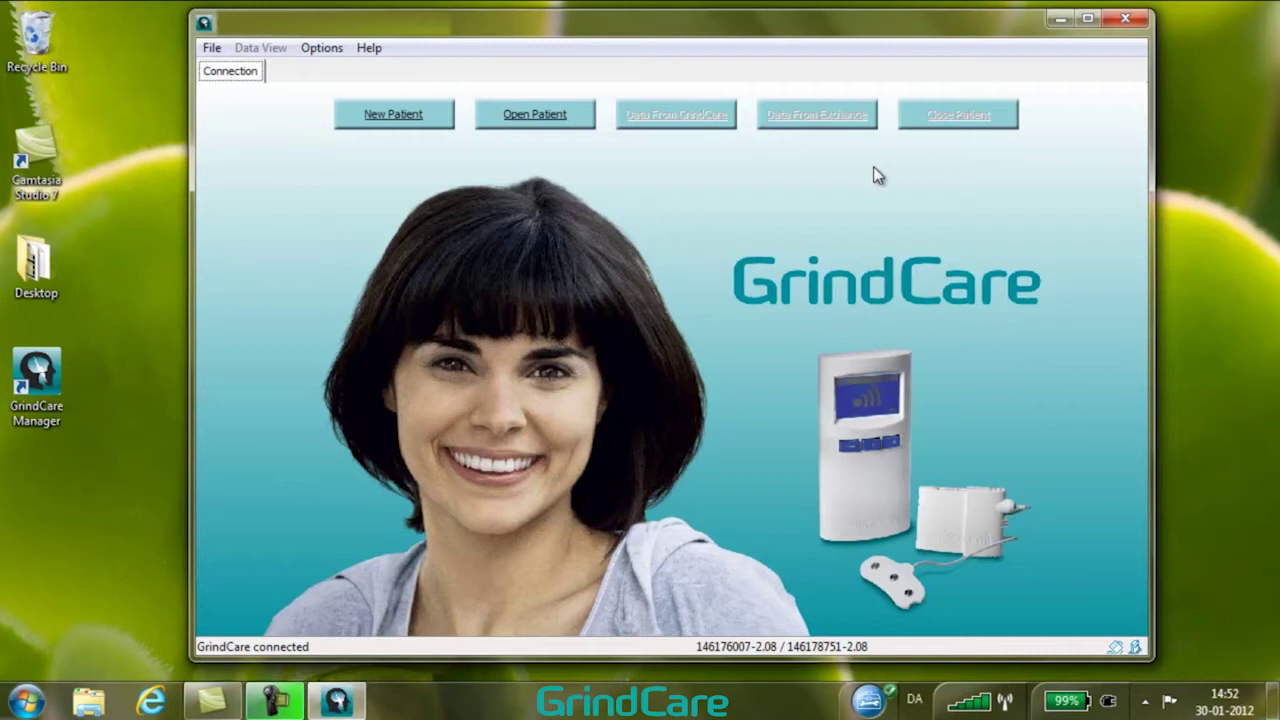
Create a new patient named Firstname Lastname with patient ID 001.
left_click(406, 116)
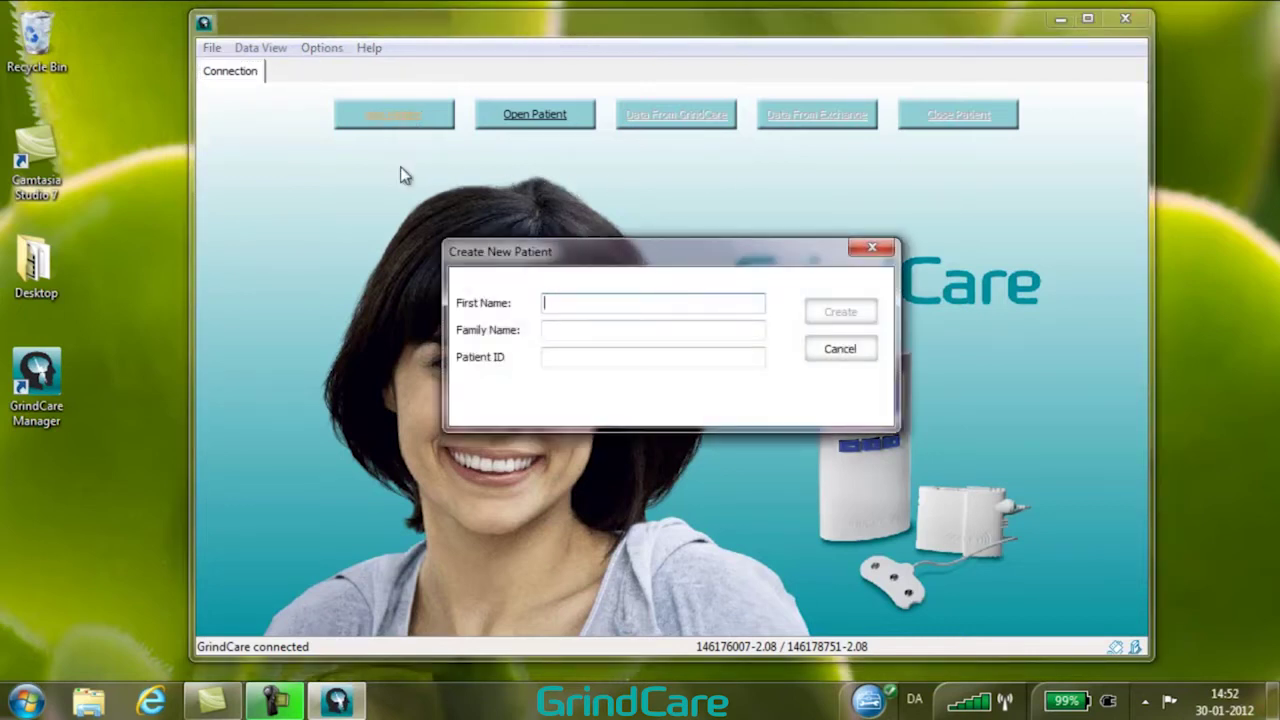
type("Firstname")
left_click(558, 330)
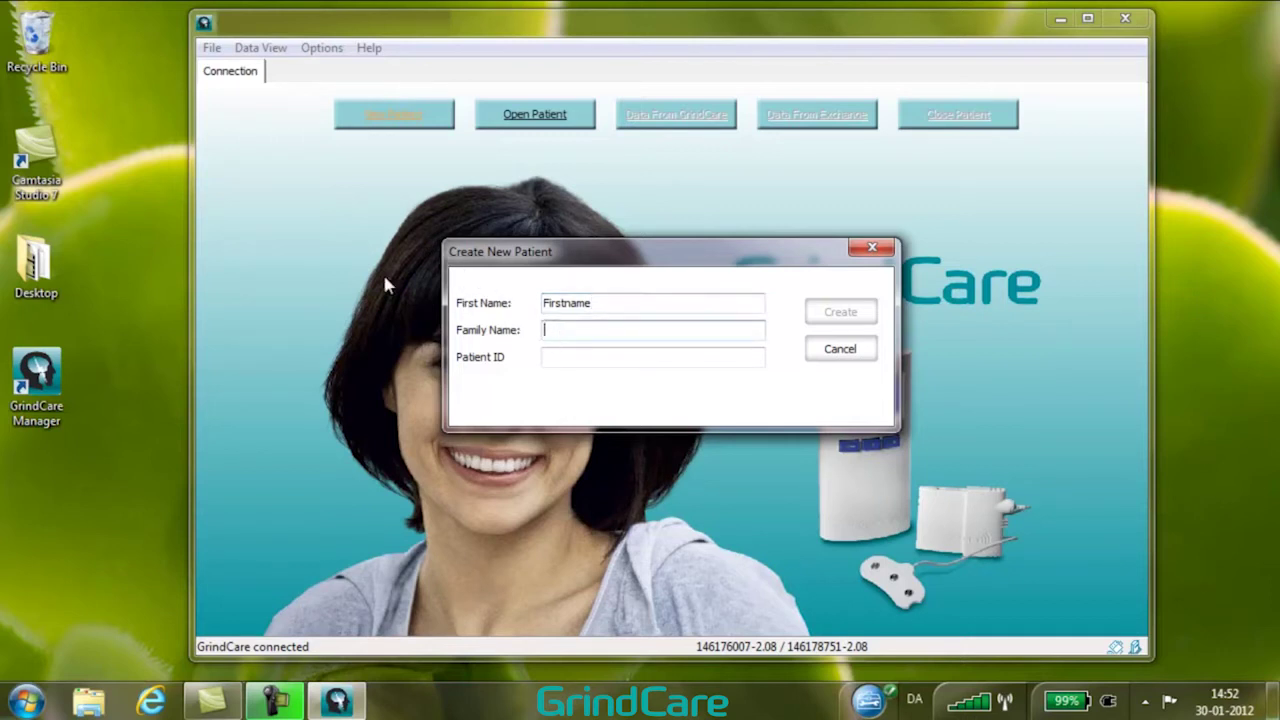
type("Lastname")
left_click(558, 355)
type("001")
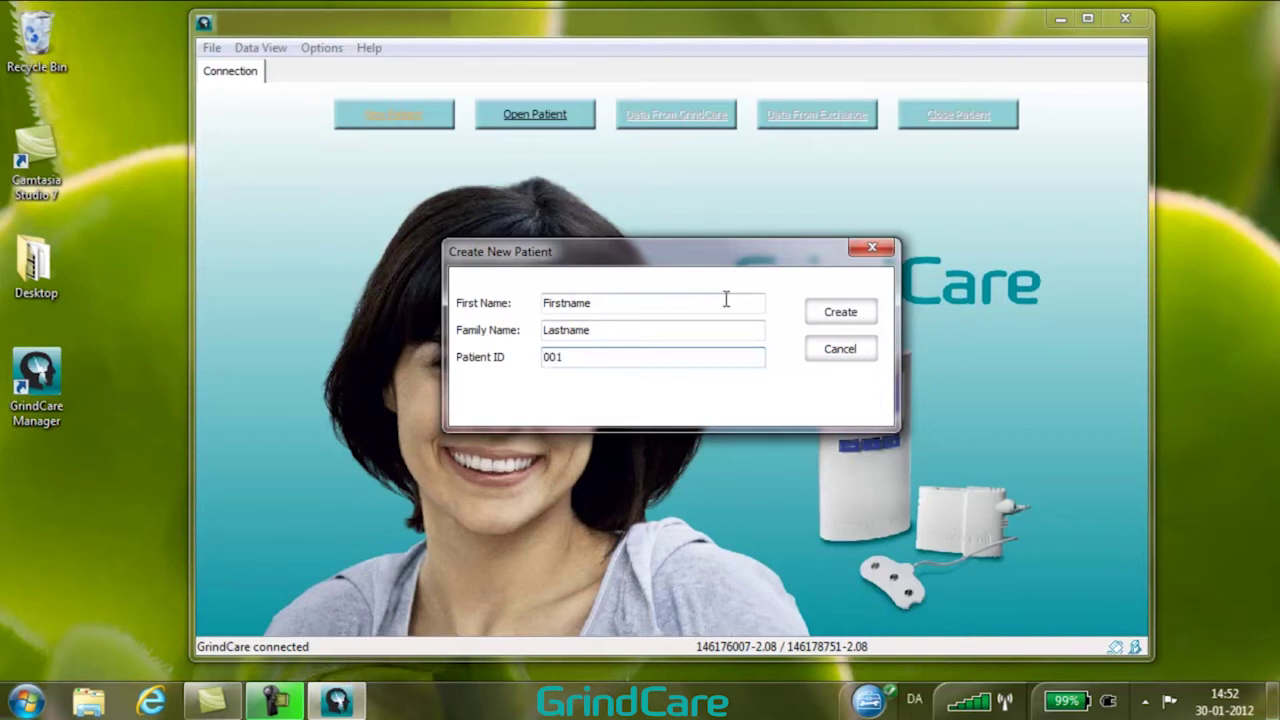
left_click(834, 313)
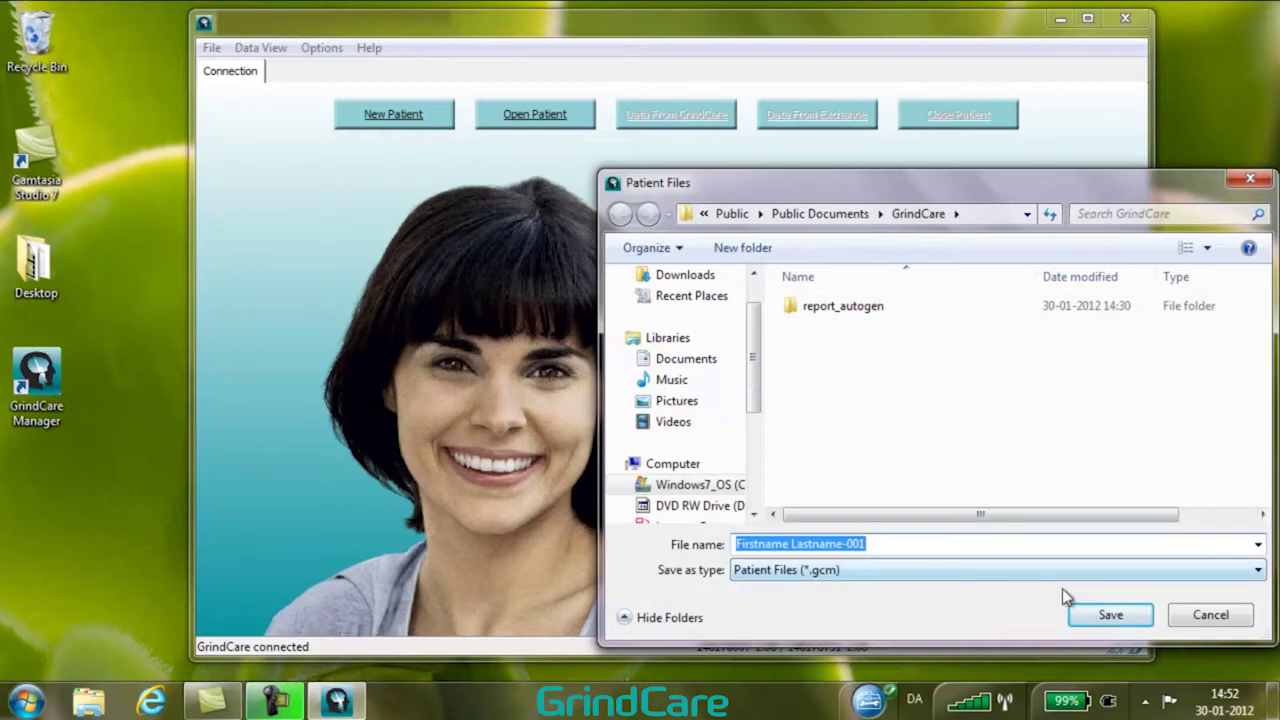
Save the new patient file under the suggested .gcm file name.
left_click(1112, 619)
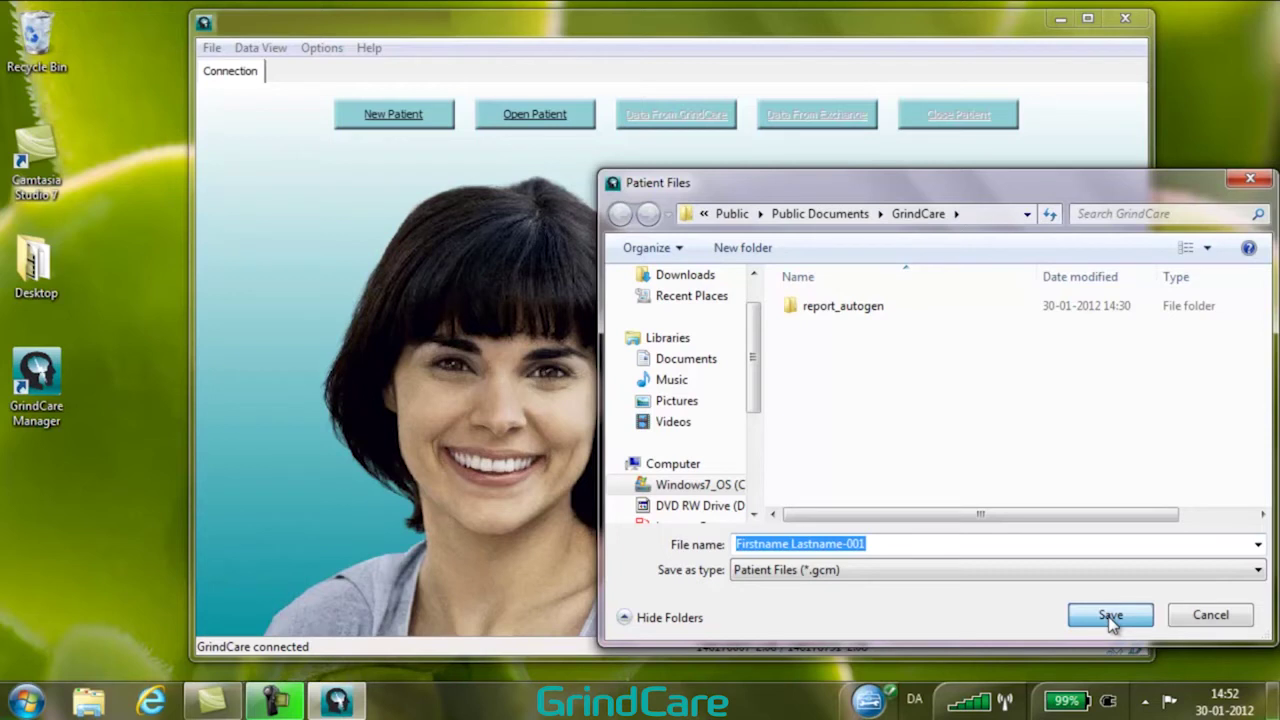
left_click(1110, 616)
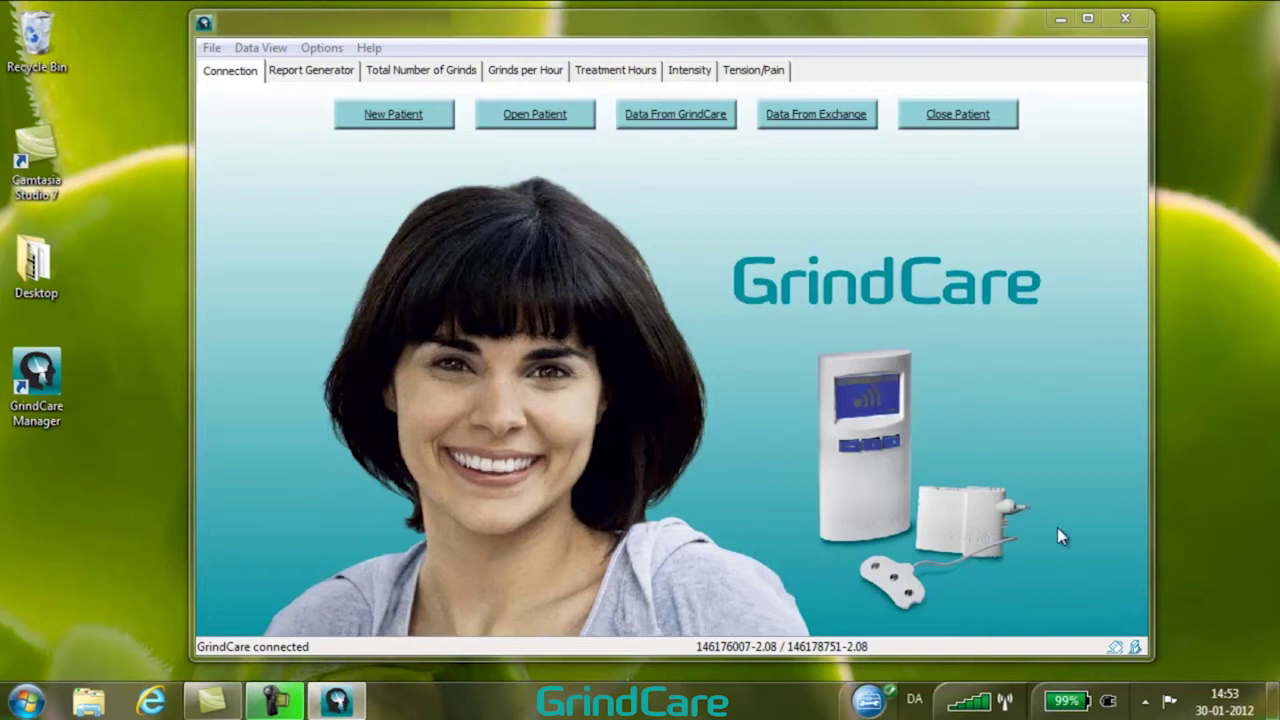
Pull treatment data from the connected GrindCare device and confirm updating the patient's records.
left_click(675, 118)
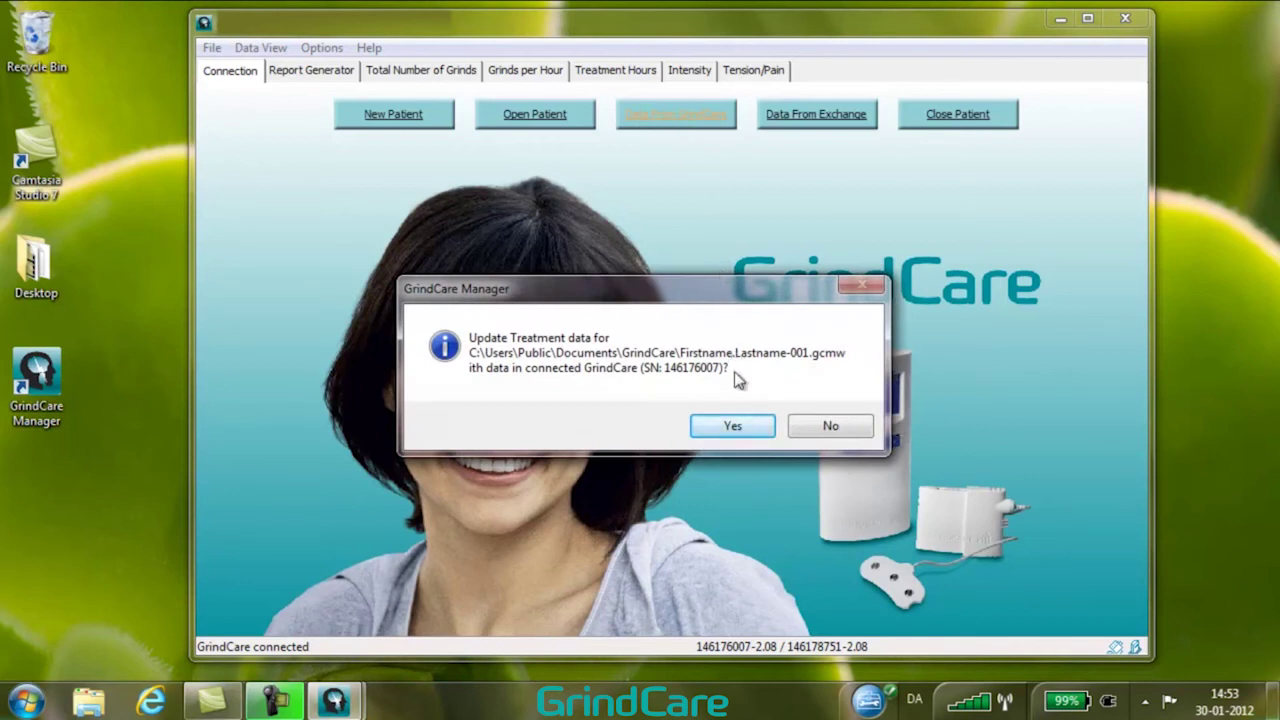
left_click(715, 426)
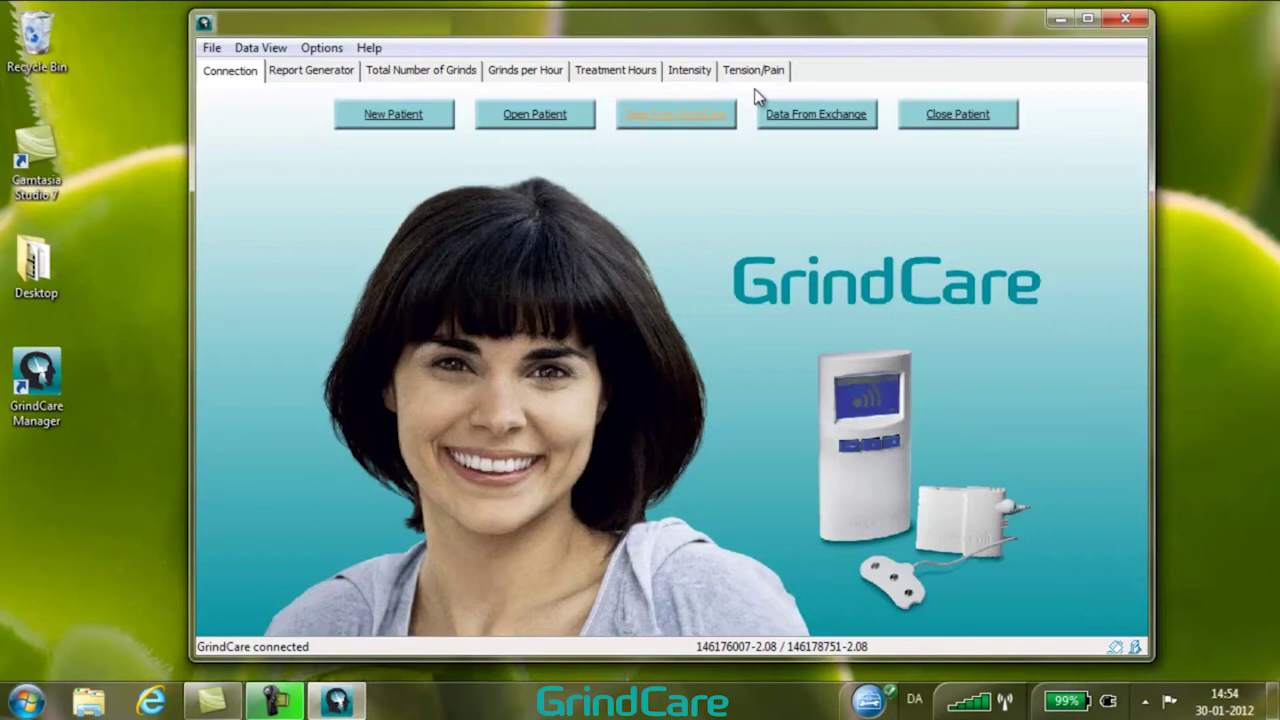
left_click(527, 81)
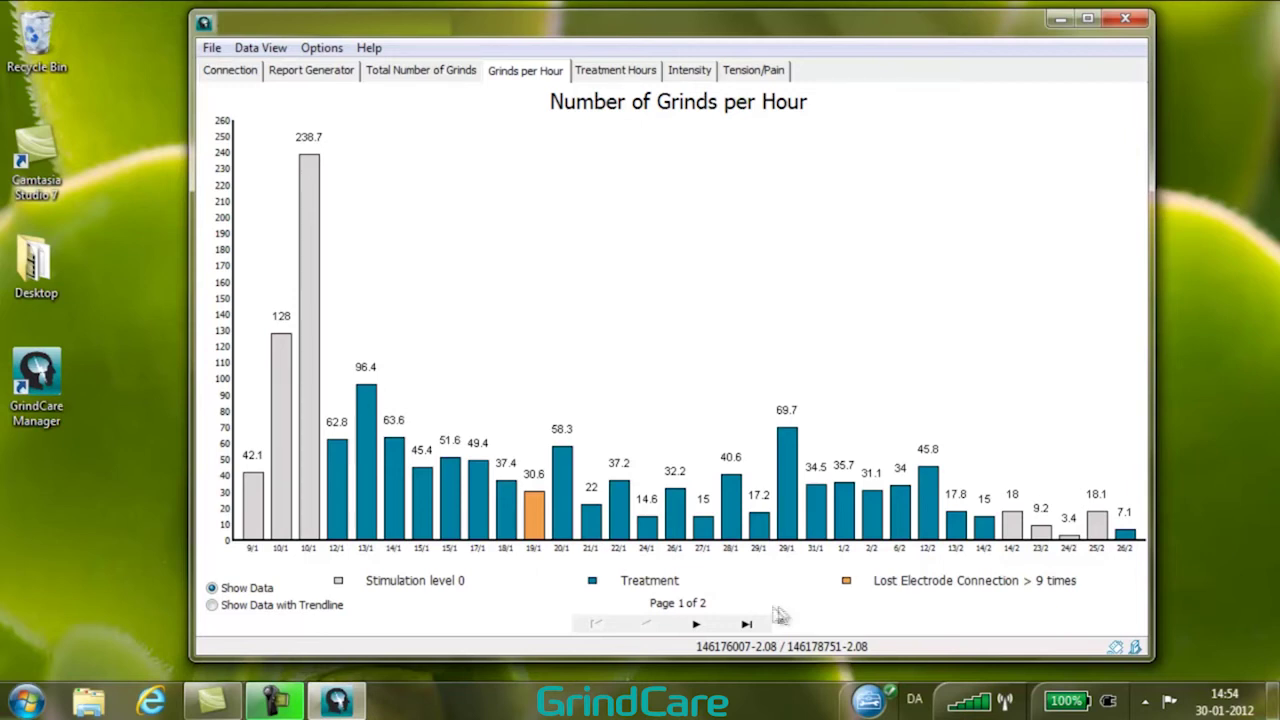
left_click(697, 624)
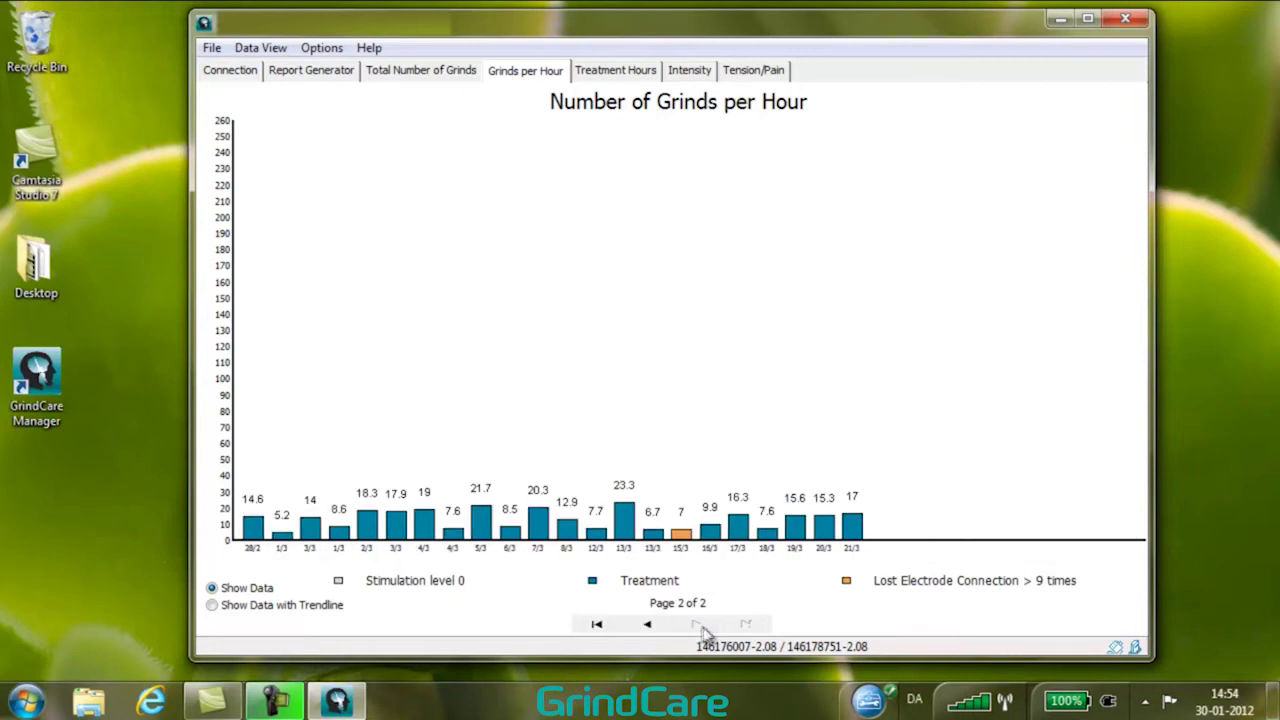
left_click(648, 624)
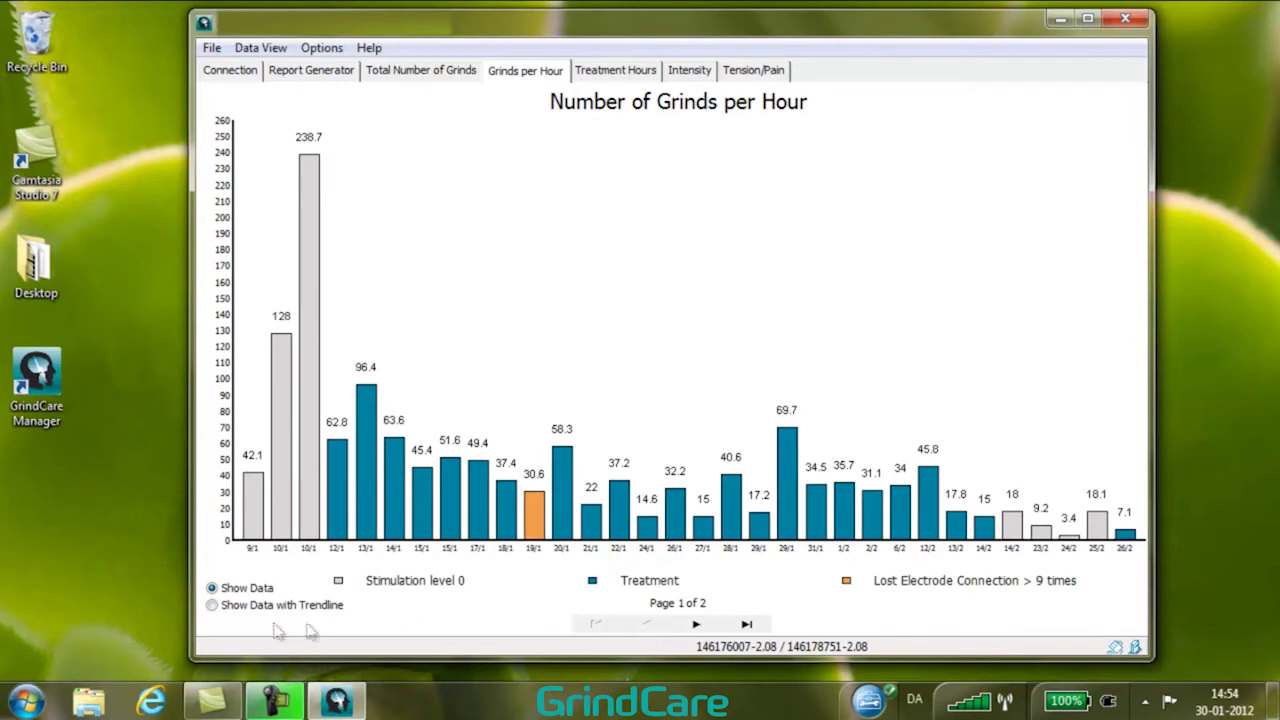
left_click(212, 605)
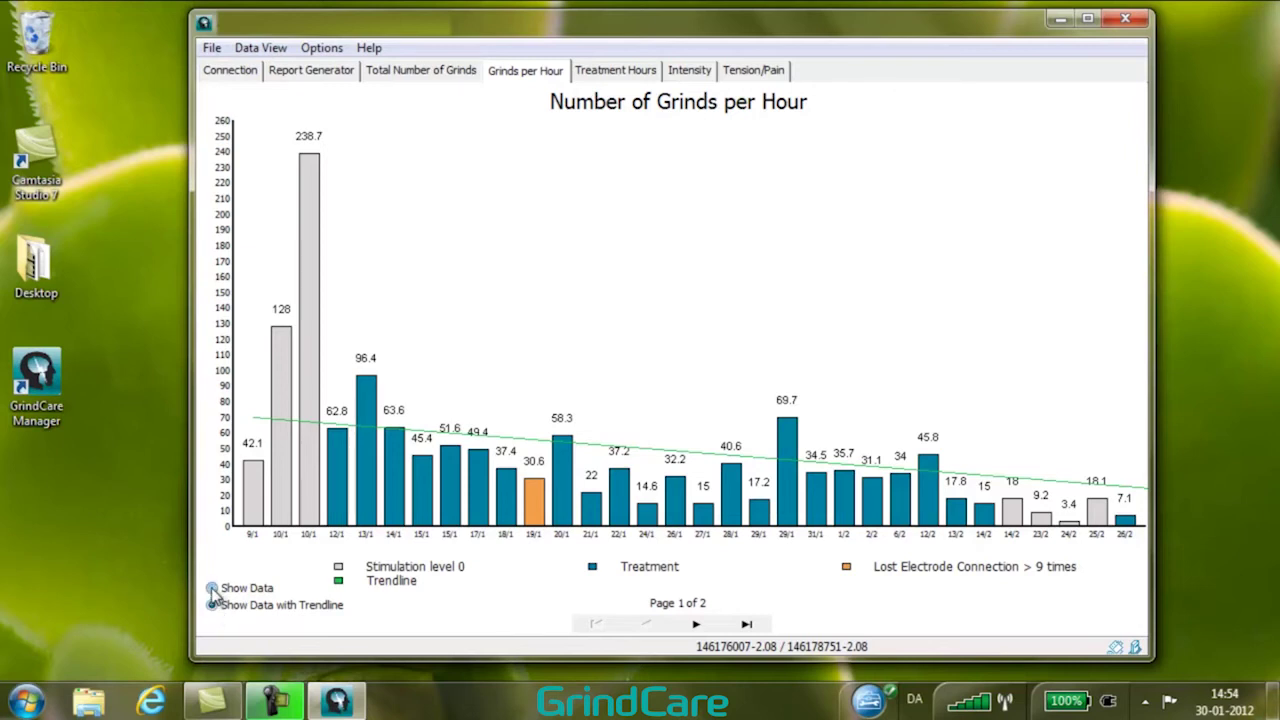
left_click(212, 589)
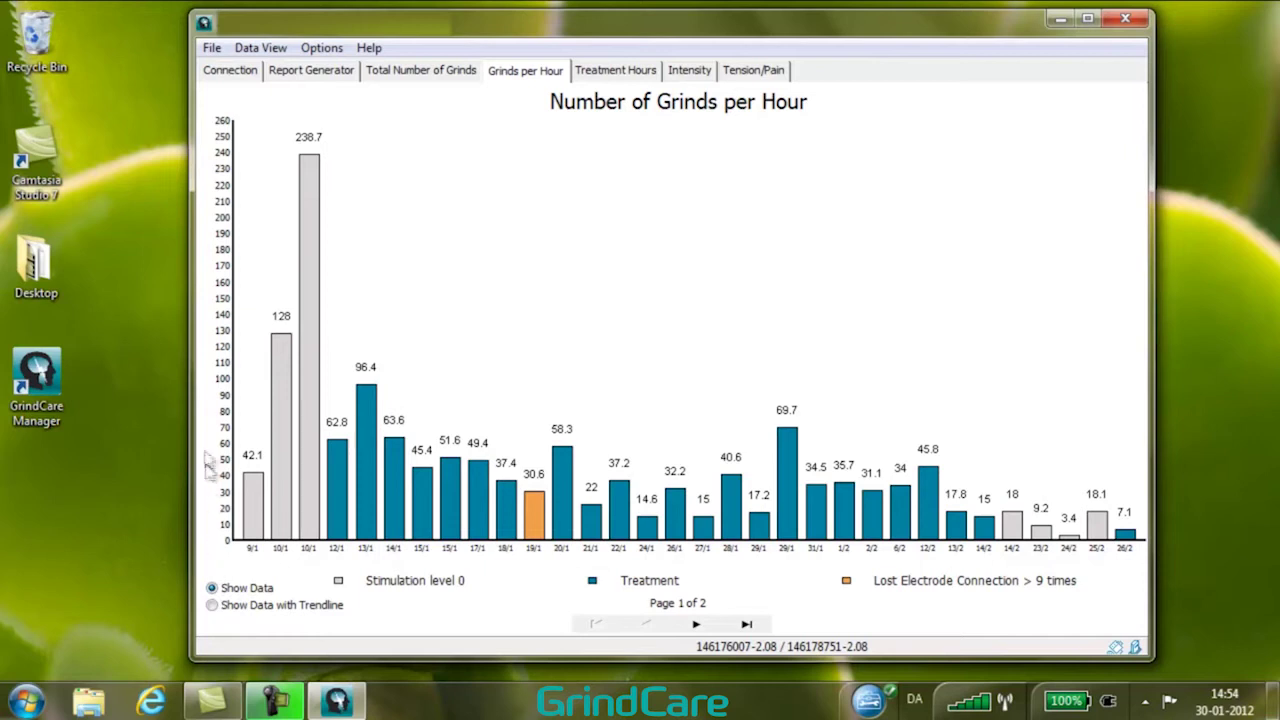
left_click(223, 78)
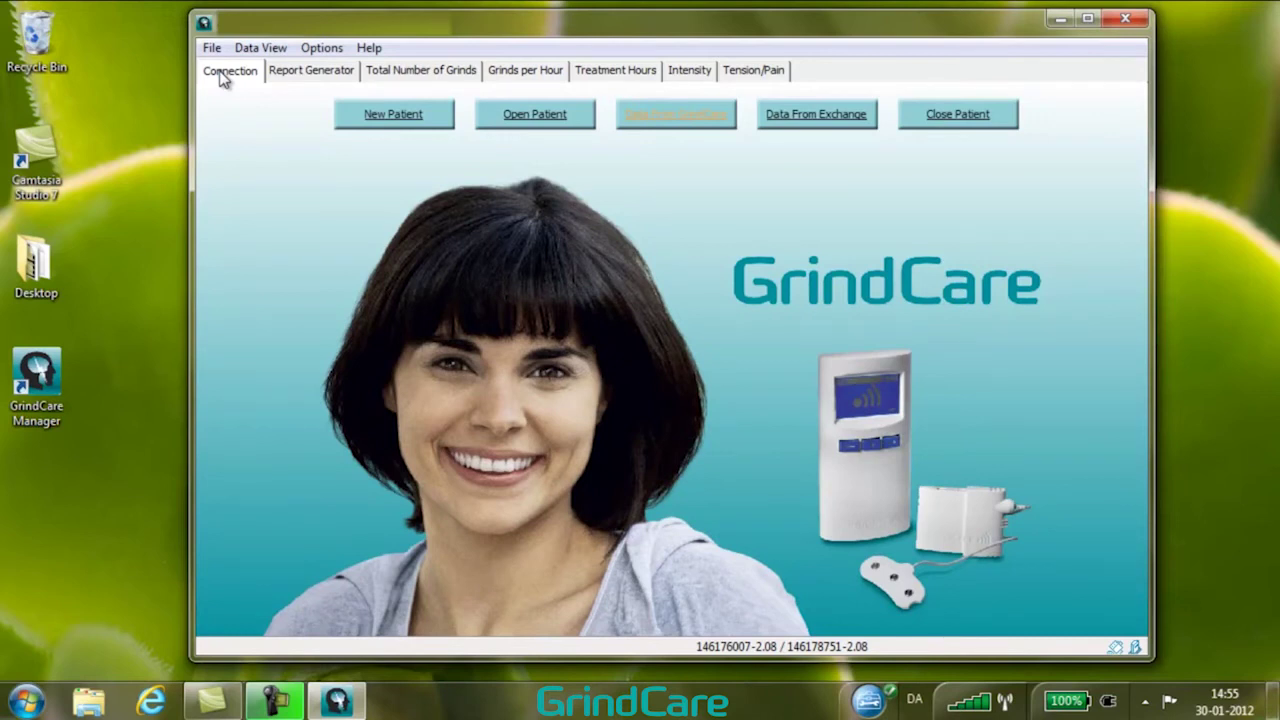
In the Report Generator, enter the patient's name and the dentist's name.
left_click(306, 78)
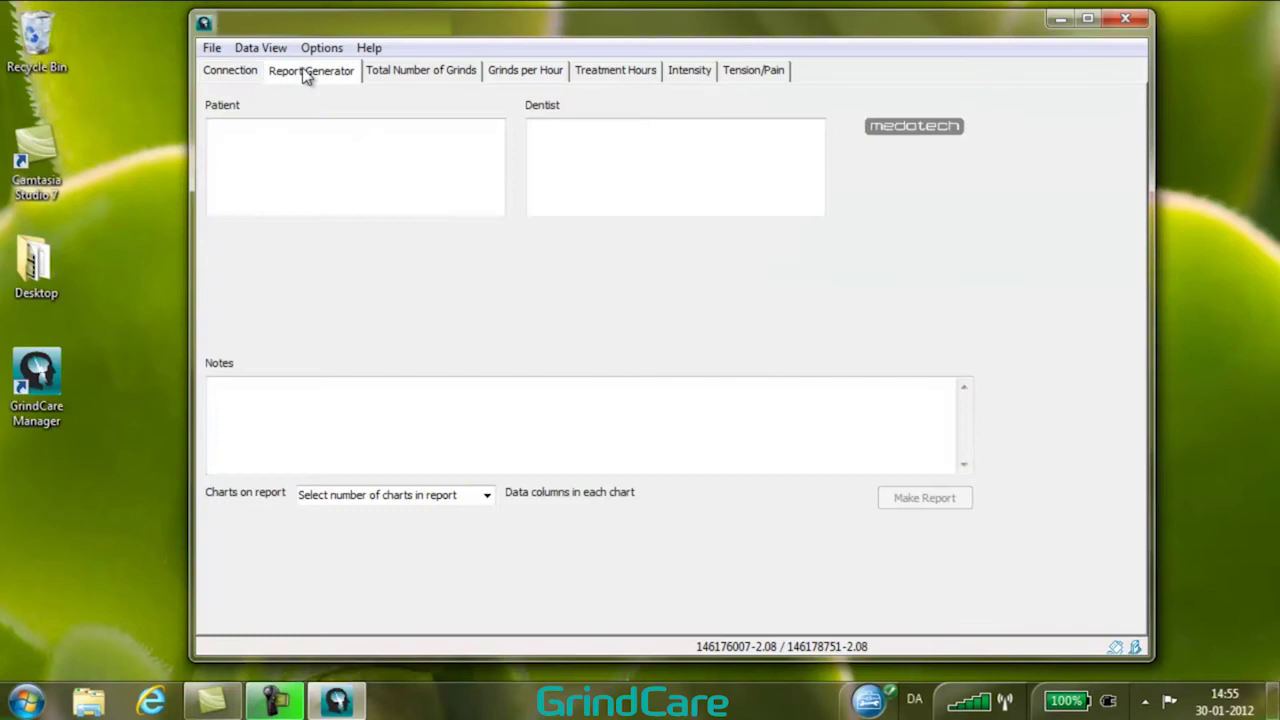
left_click(234, 126)
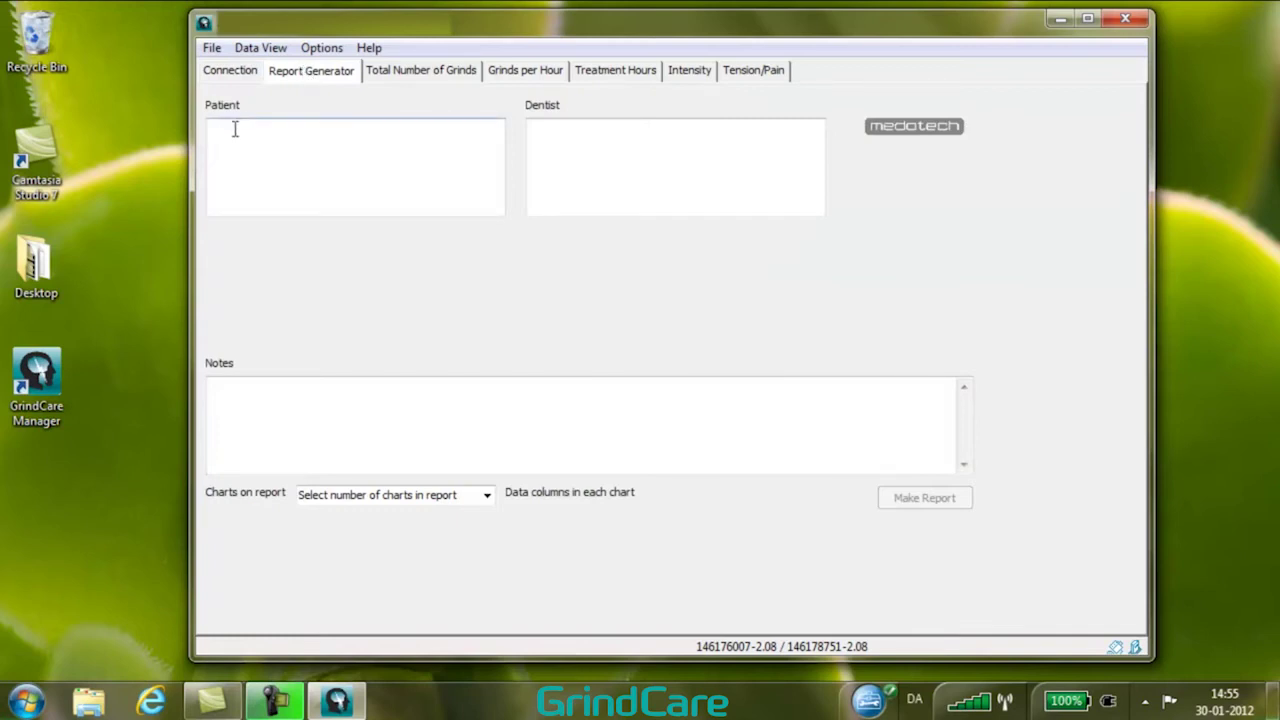
type("John Smith")
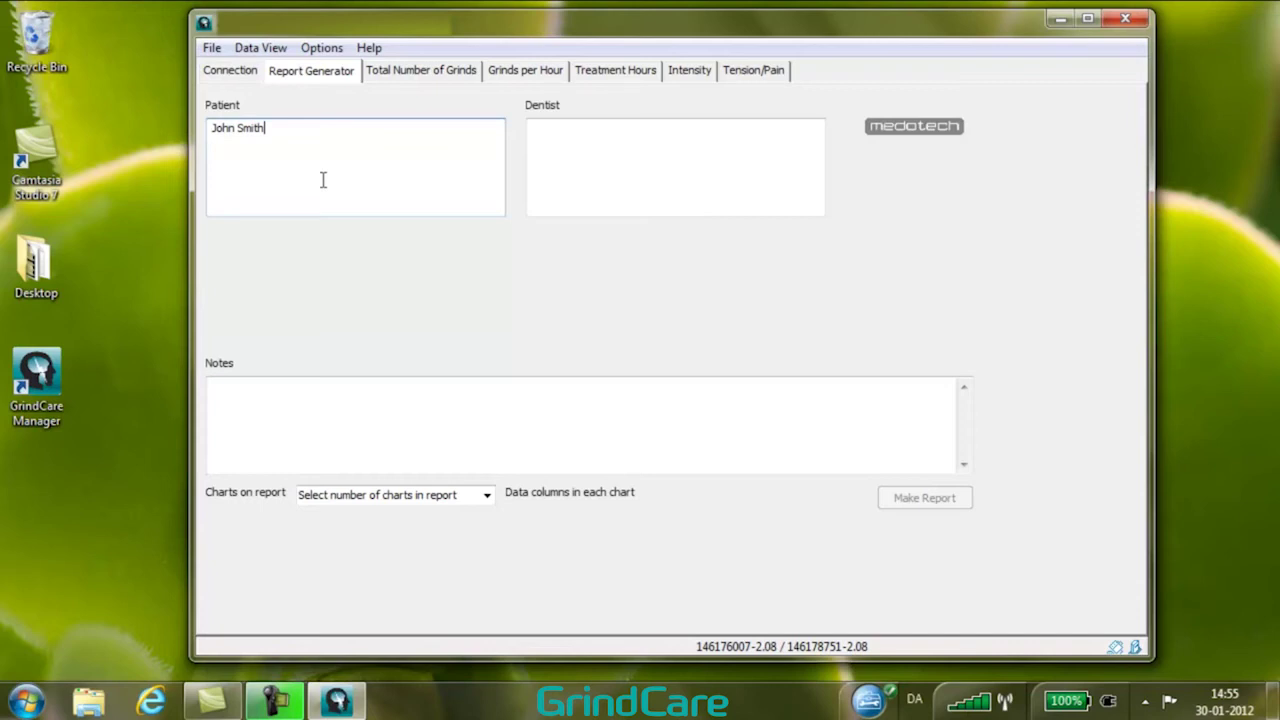
left_click(594, 160)
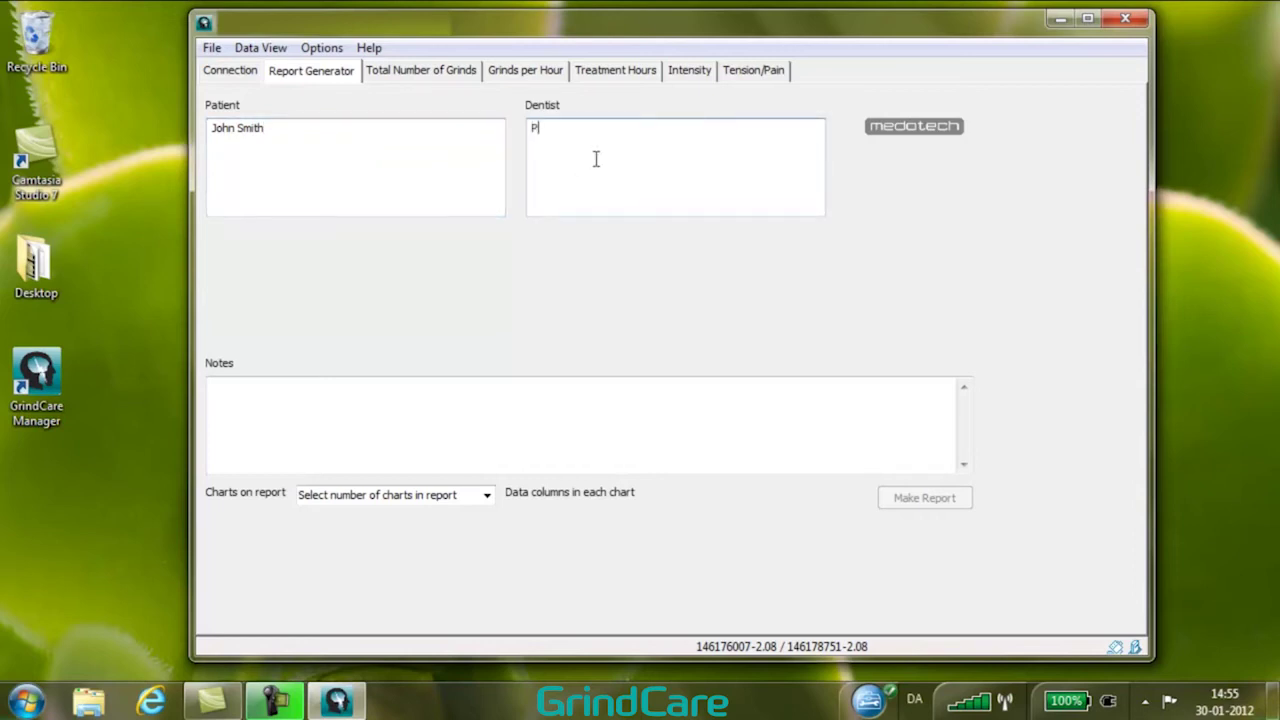
left_click(487, 495)
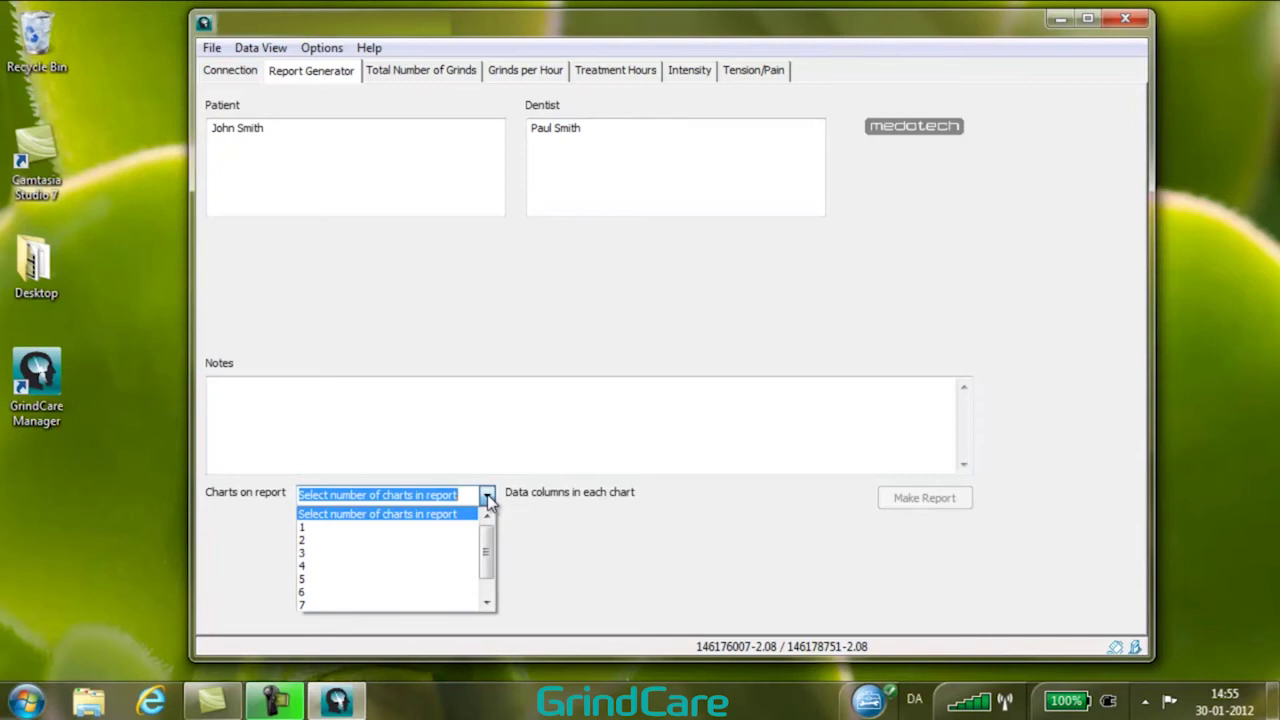
Put 2 charts on the report, each with 30 data columns.
left_click(448, 540)
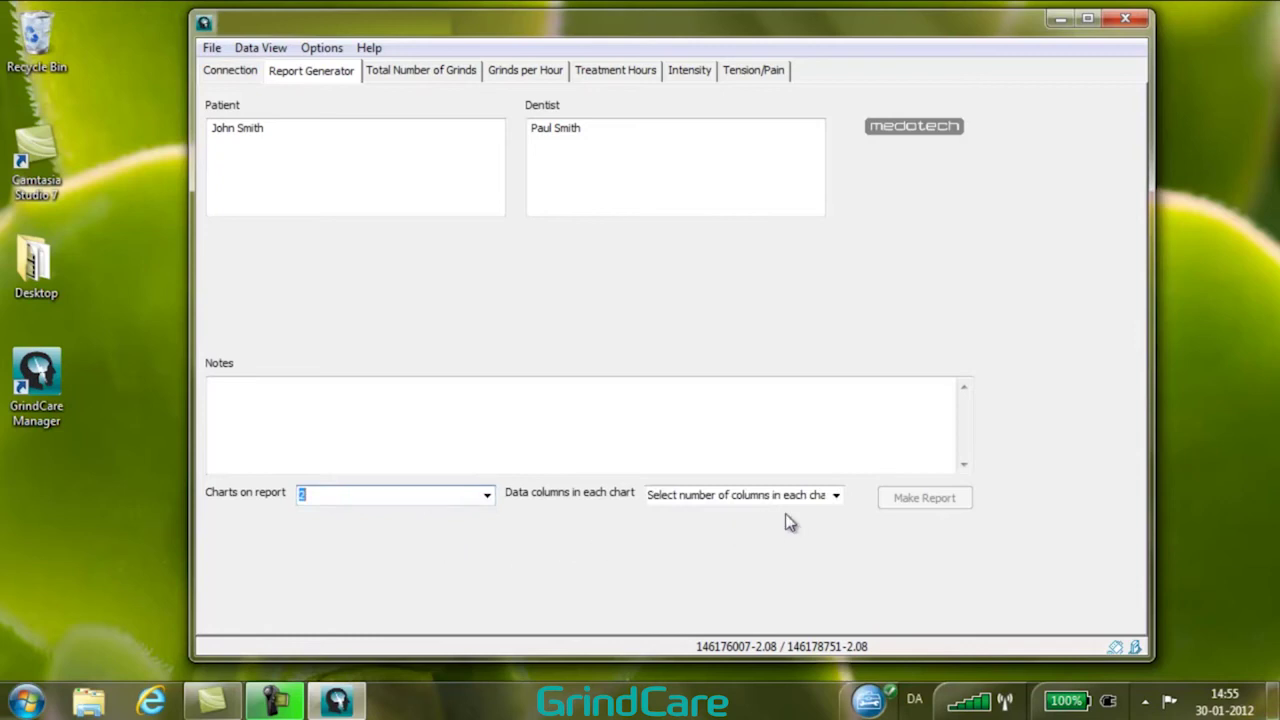
left_click(836, 496)
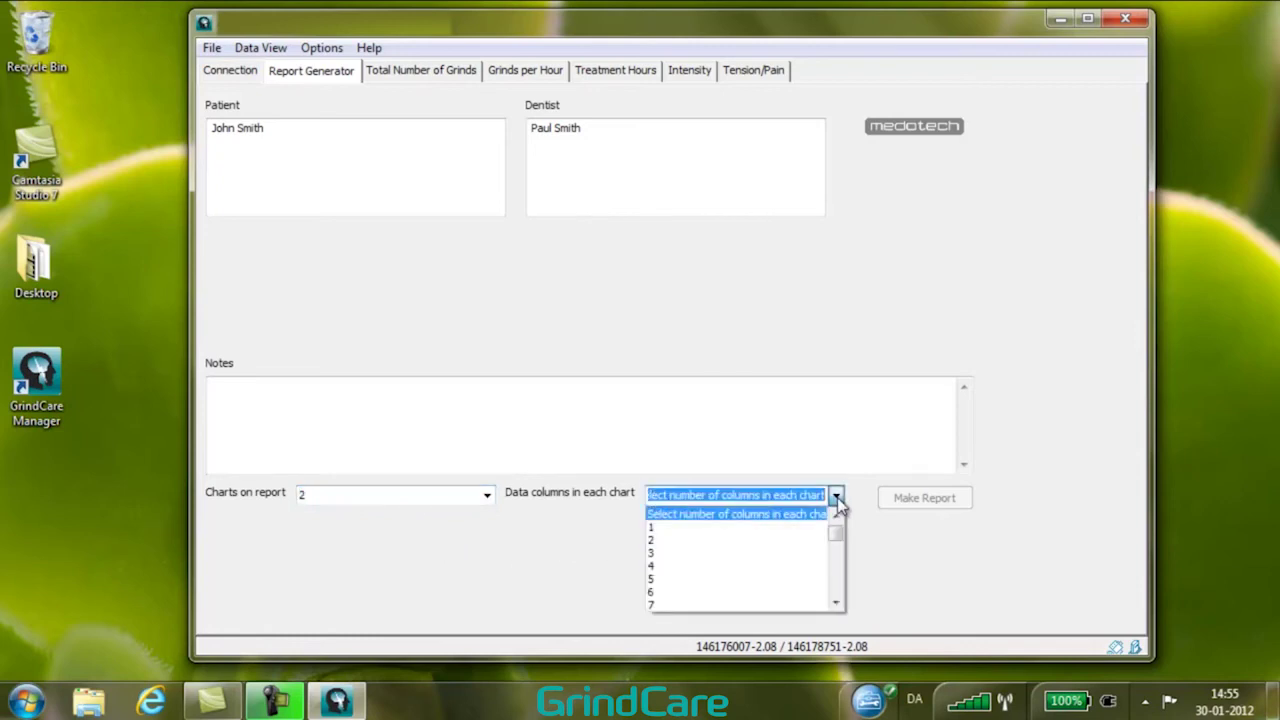
scroll(838, 545, "down", 7)
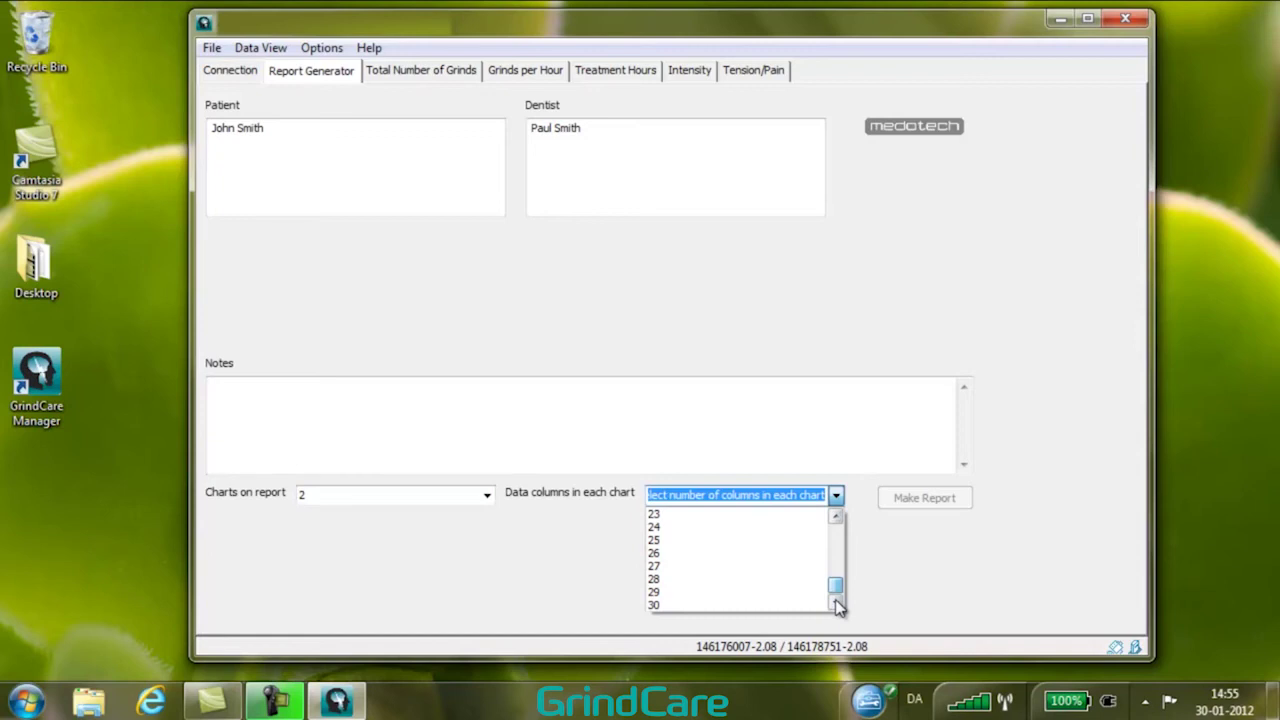
left_click(785, 606)
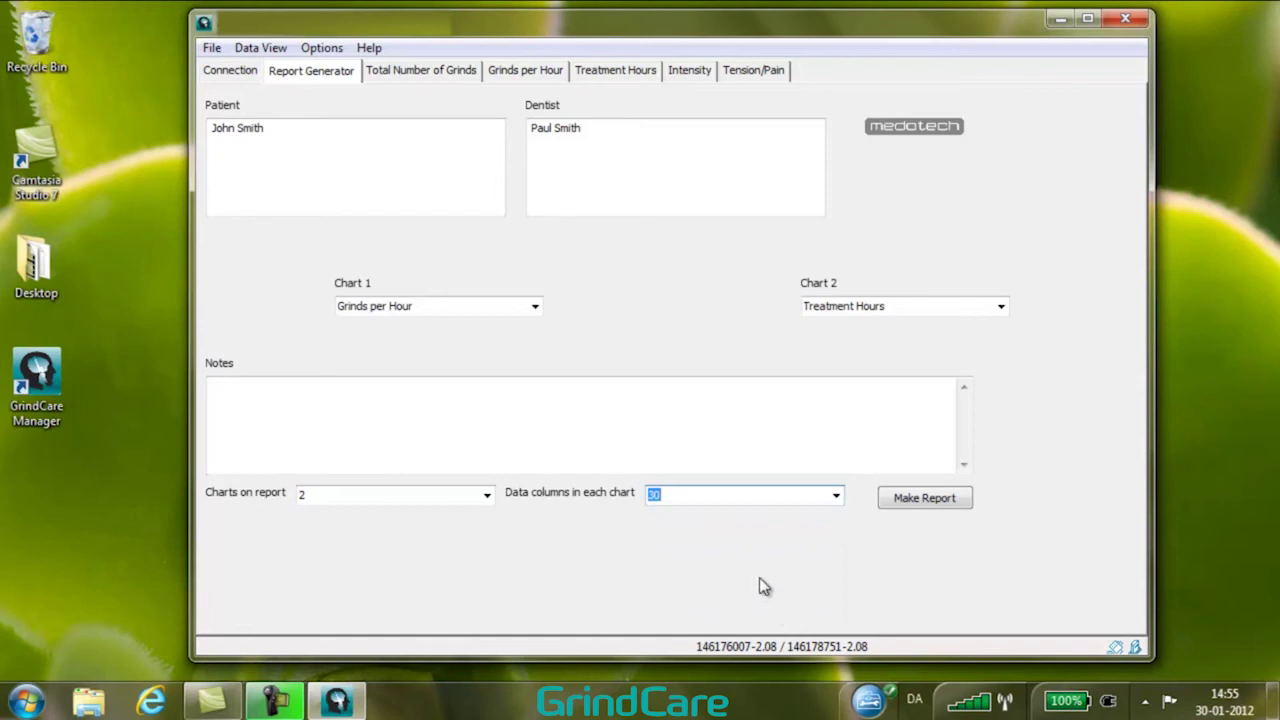
left_click(535, 307)
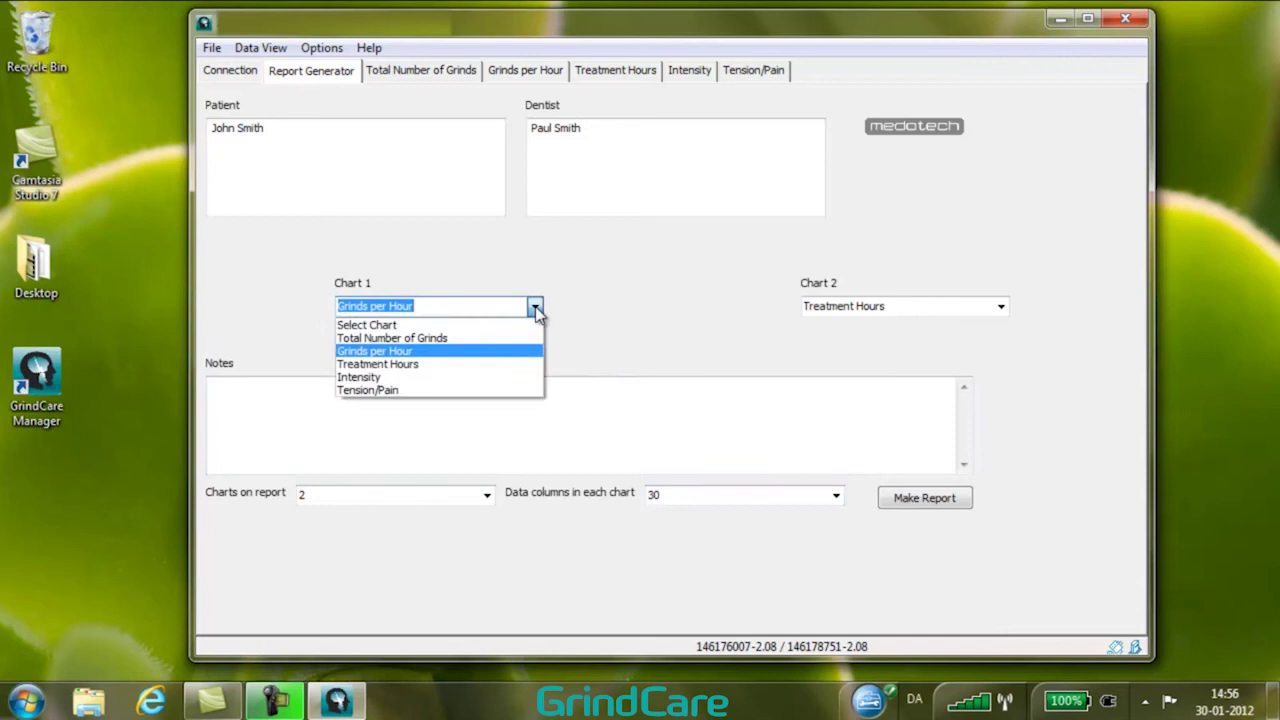
left_click(535, 308)
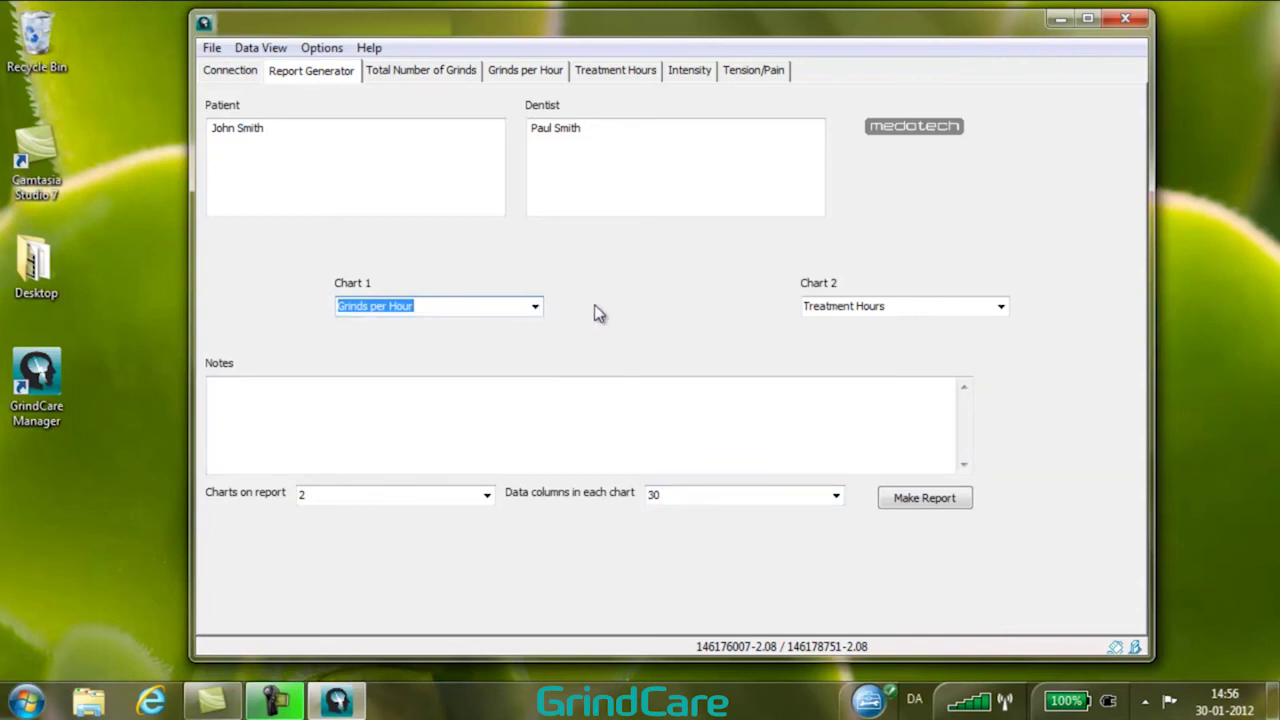
left_click(998, 312)
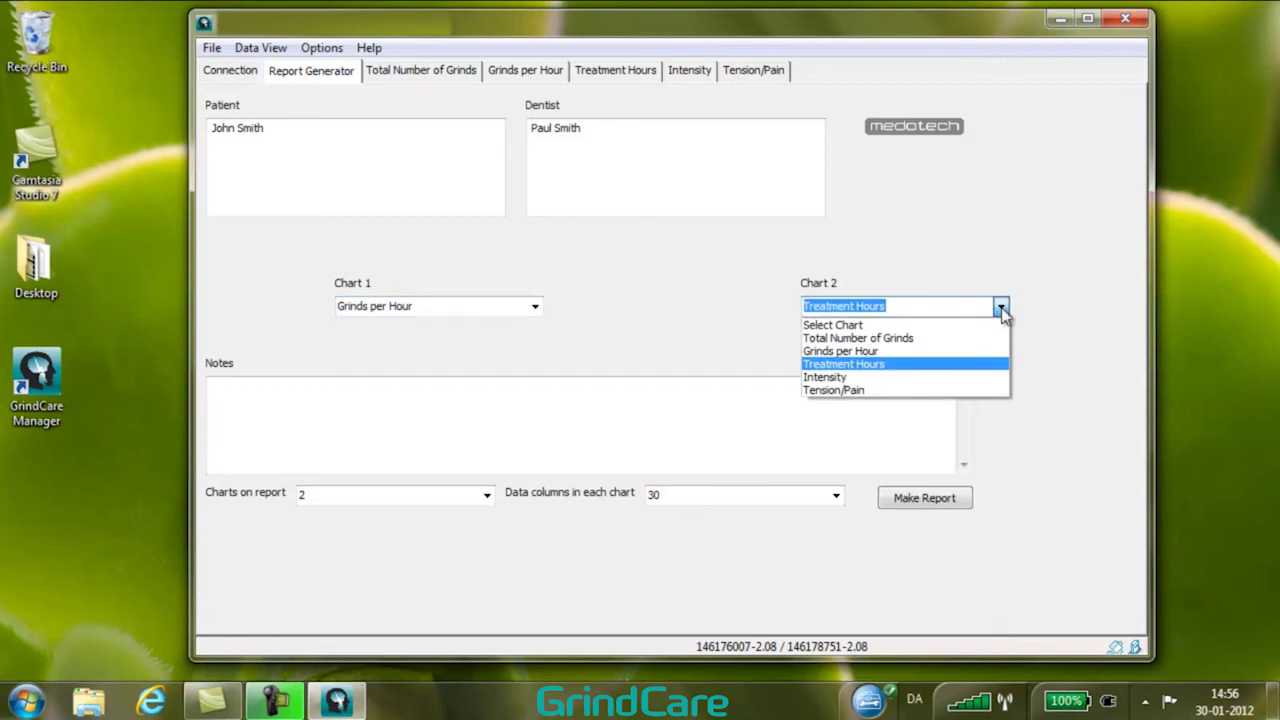
left_click(1001, 311)
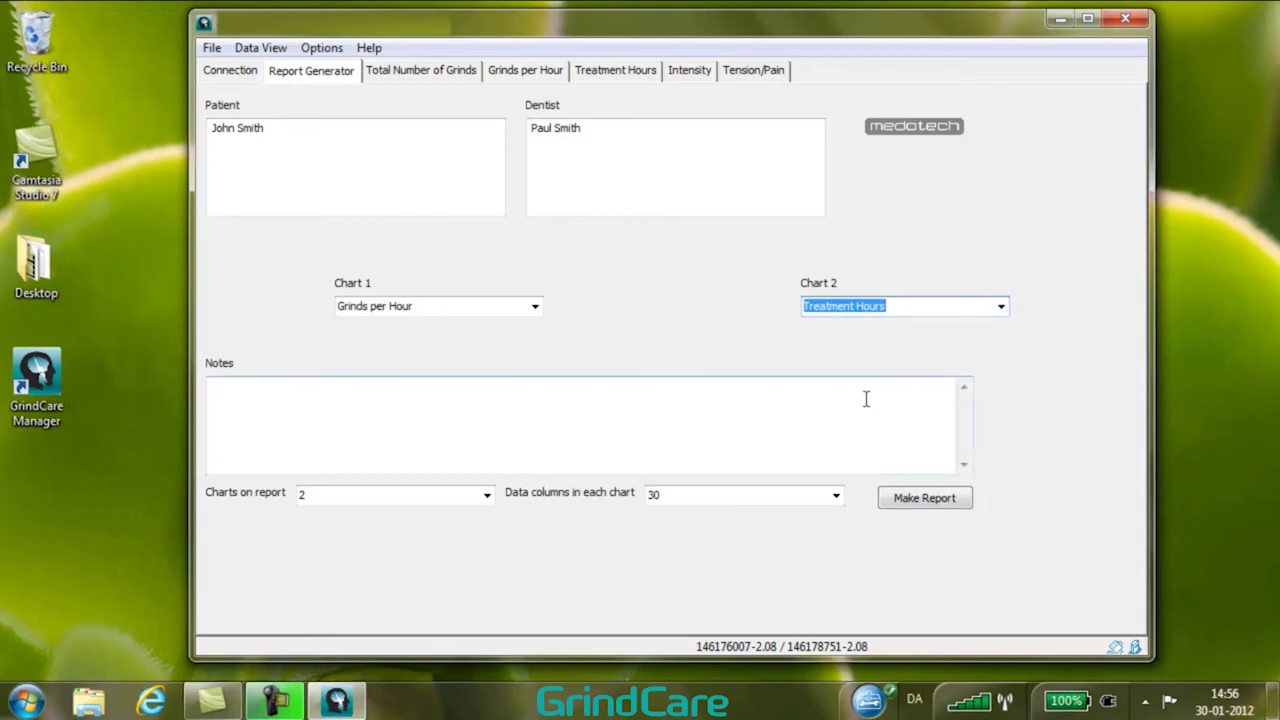
left_click(673, 397)
Add the note 'Diagnosis and treatment plan' and make the report.
type("Diagnos")
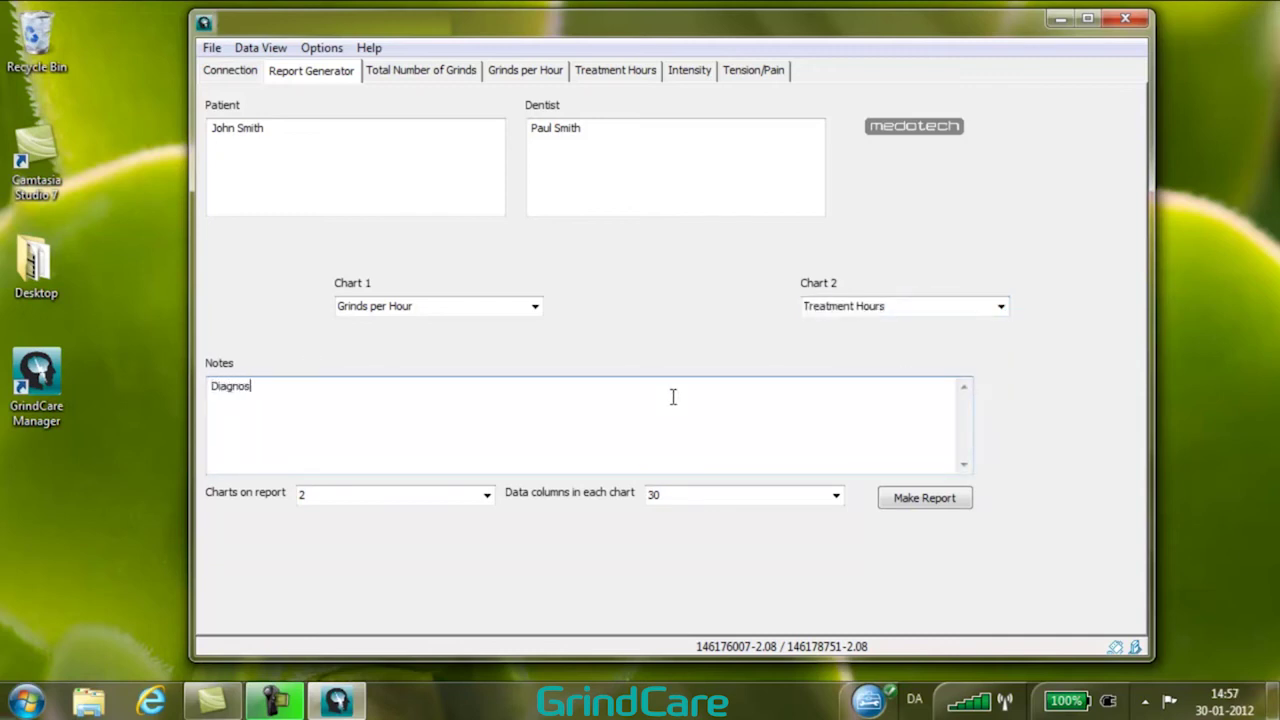
type("is and treatment plan")
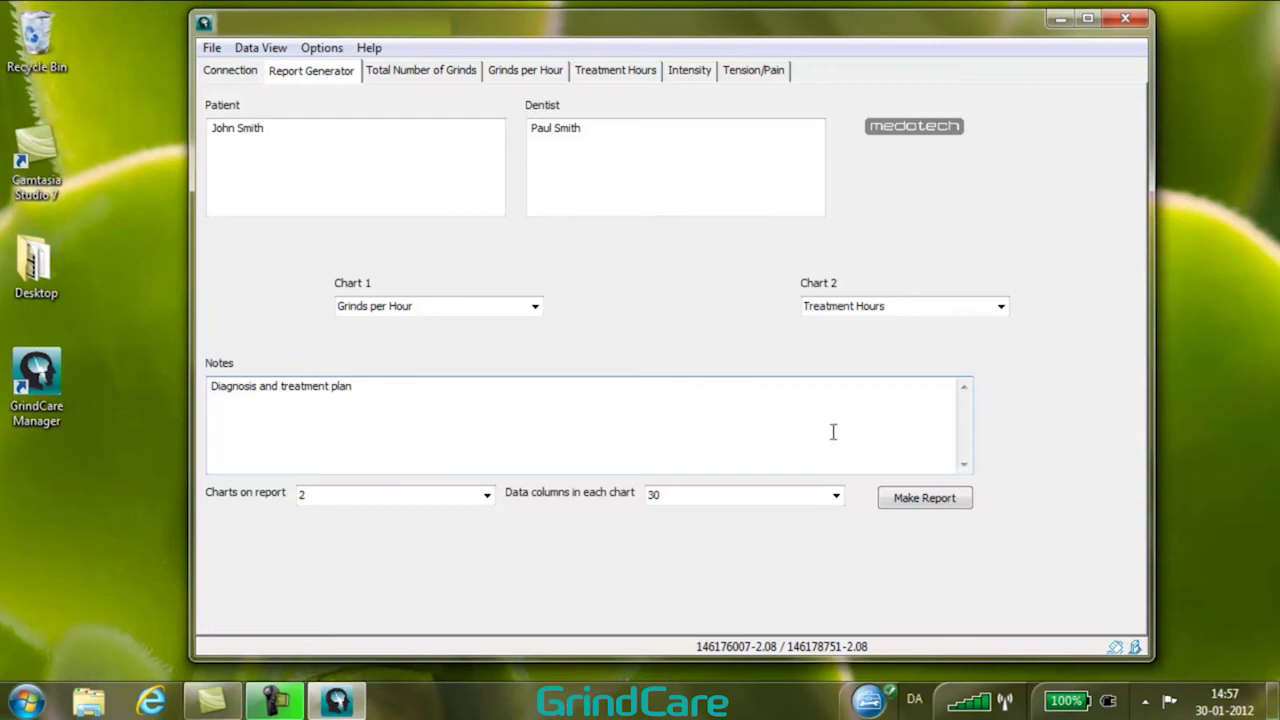
left_click(898, 502)
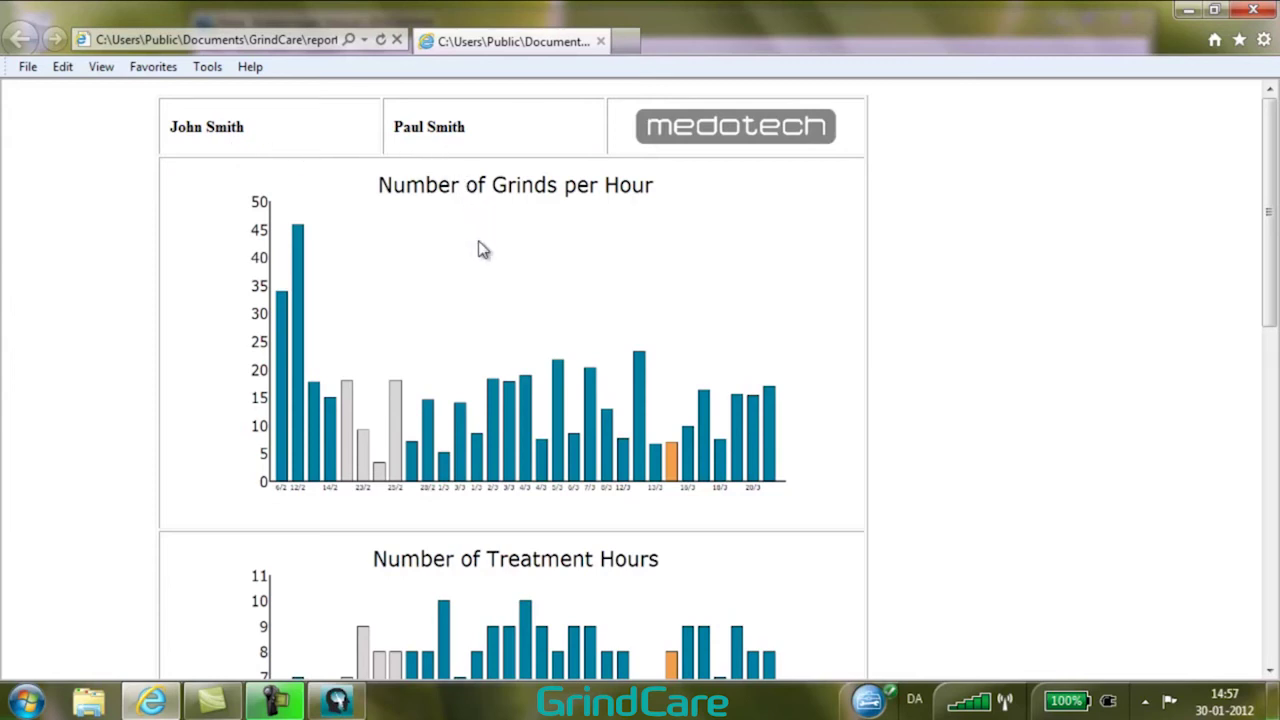
Scroll through the report's charts, legend and notes, then close Internet Explorer.
scroll(480, 249, "down", 3)
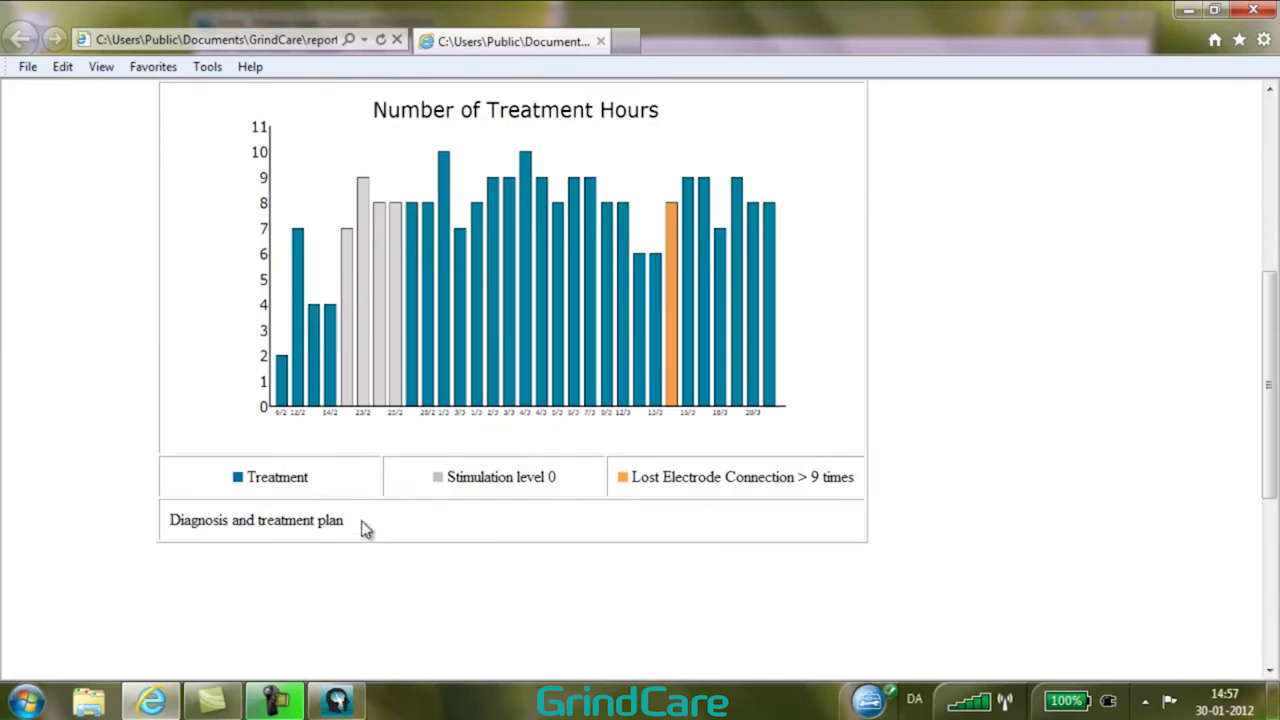
scroll(363, 525, "down", 3)
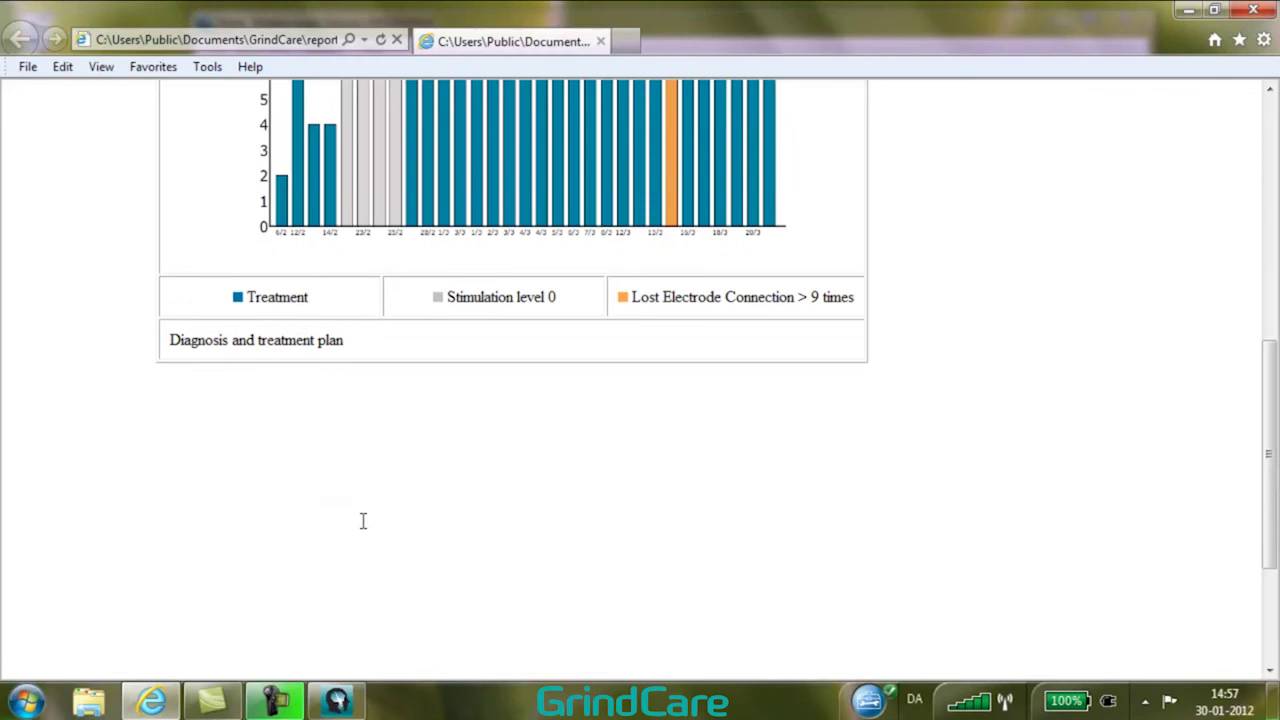
scroll(363, 520, "down", 1)
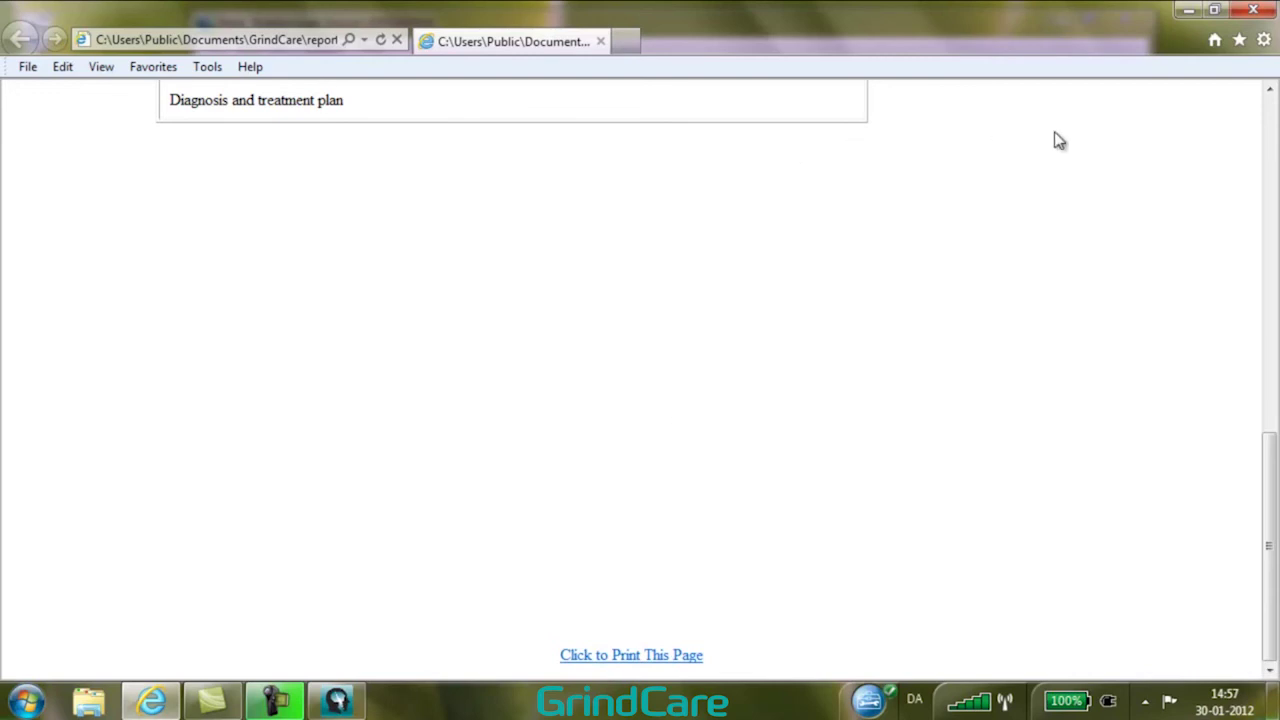
scroll(1060, 140, "up", 10)
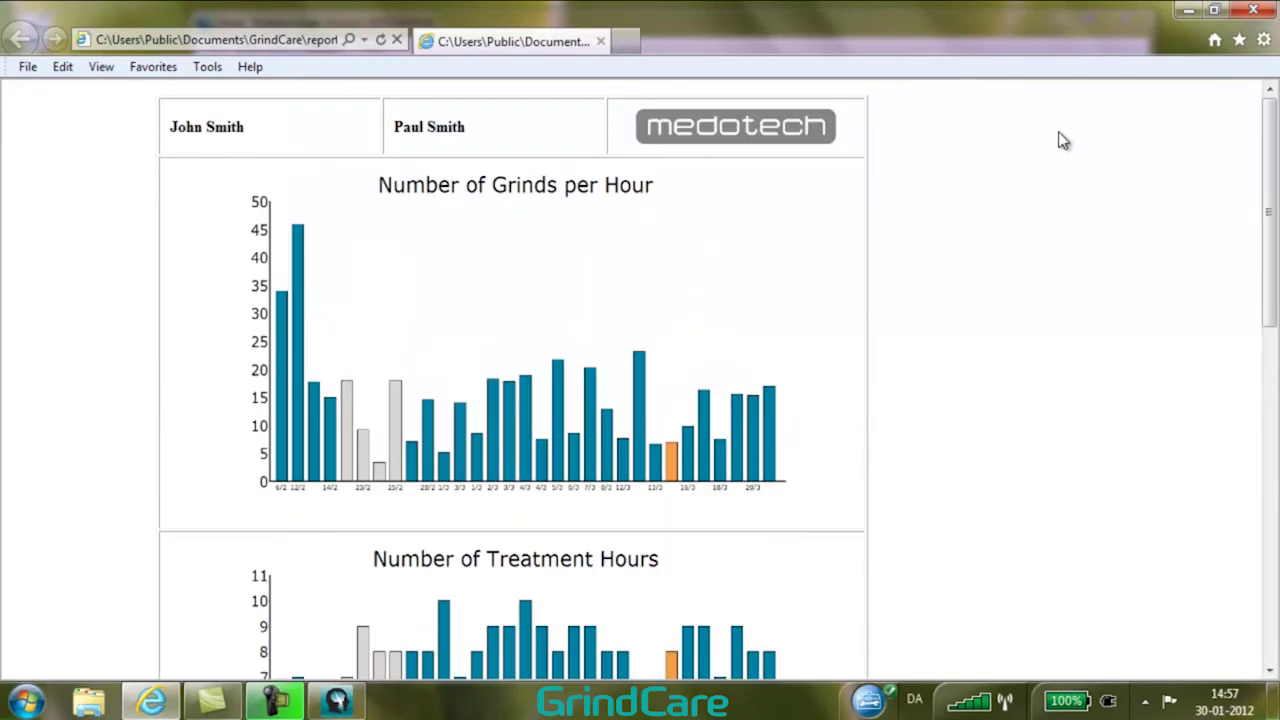
left_click(1253, 11)
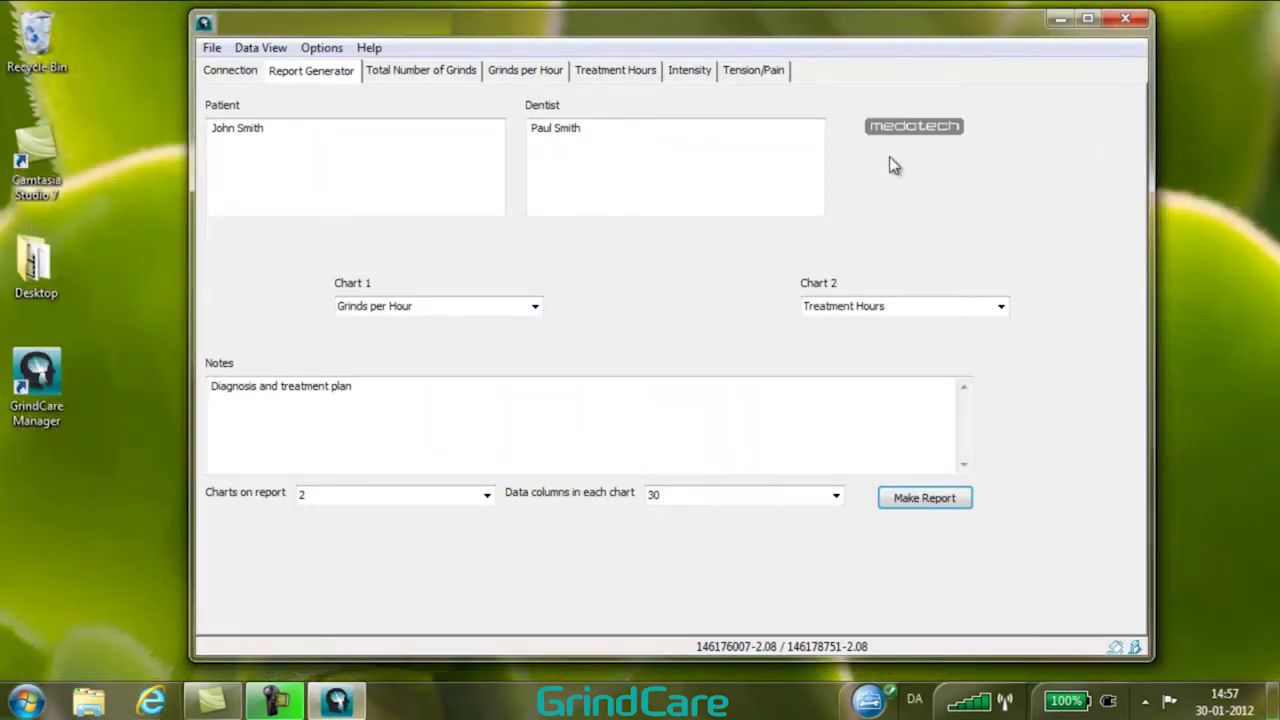
In Setup Device, set the date and time and clear all data, keeping Comprehensive user level.
left_click(230, 76)
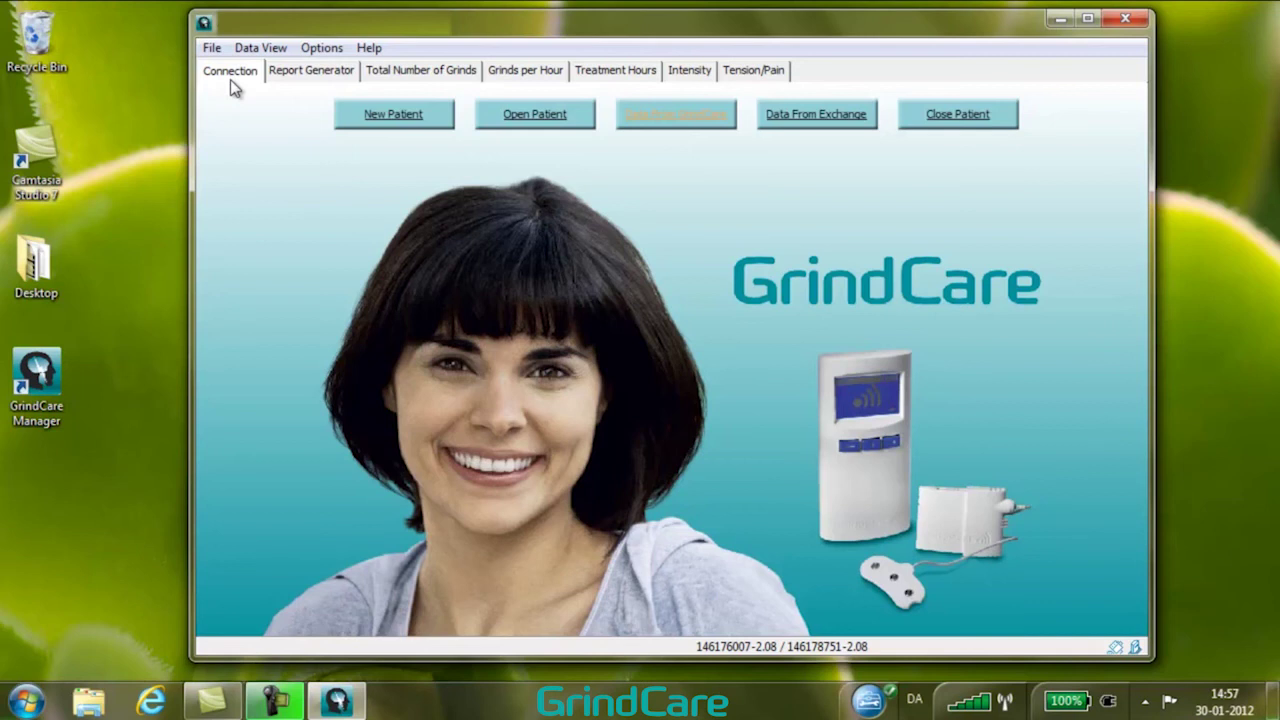
left_click(330, 48)
left_click(345, 70)
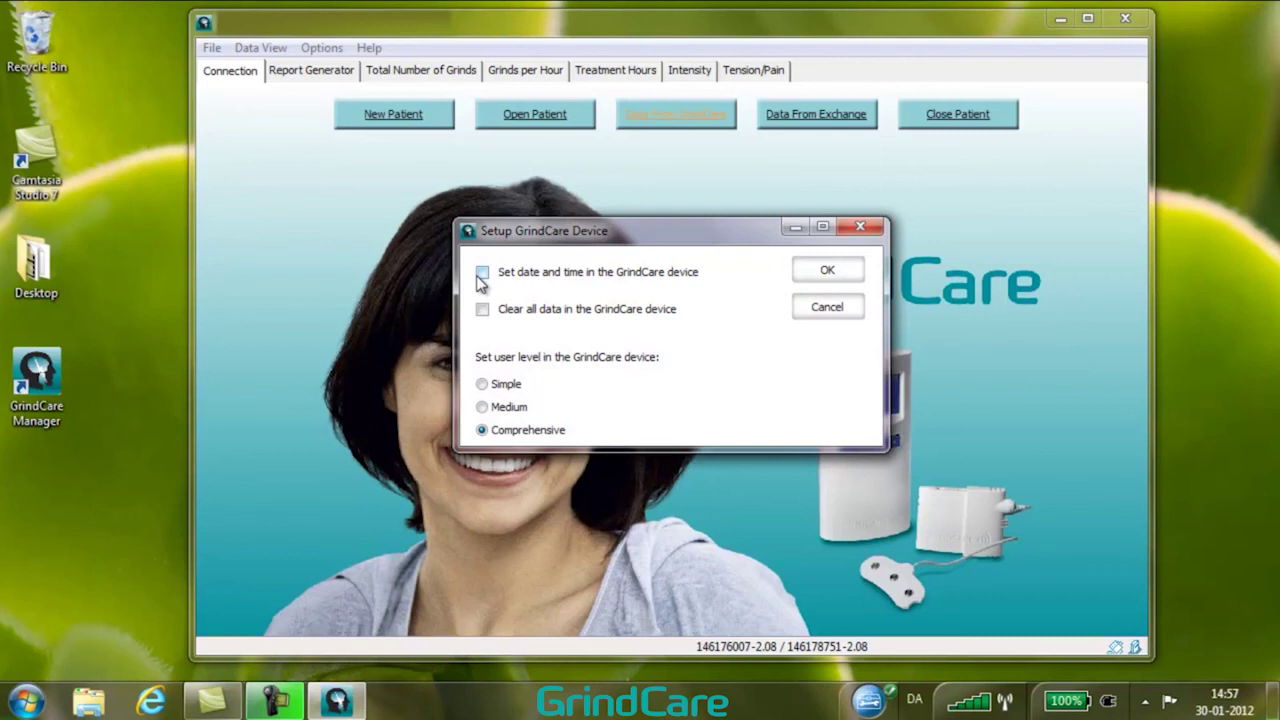
left_click(482, 273)
left_click(484, 312)
left_click(481, 386)
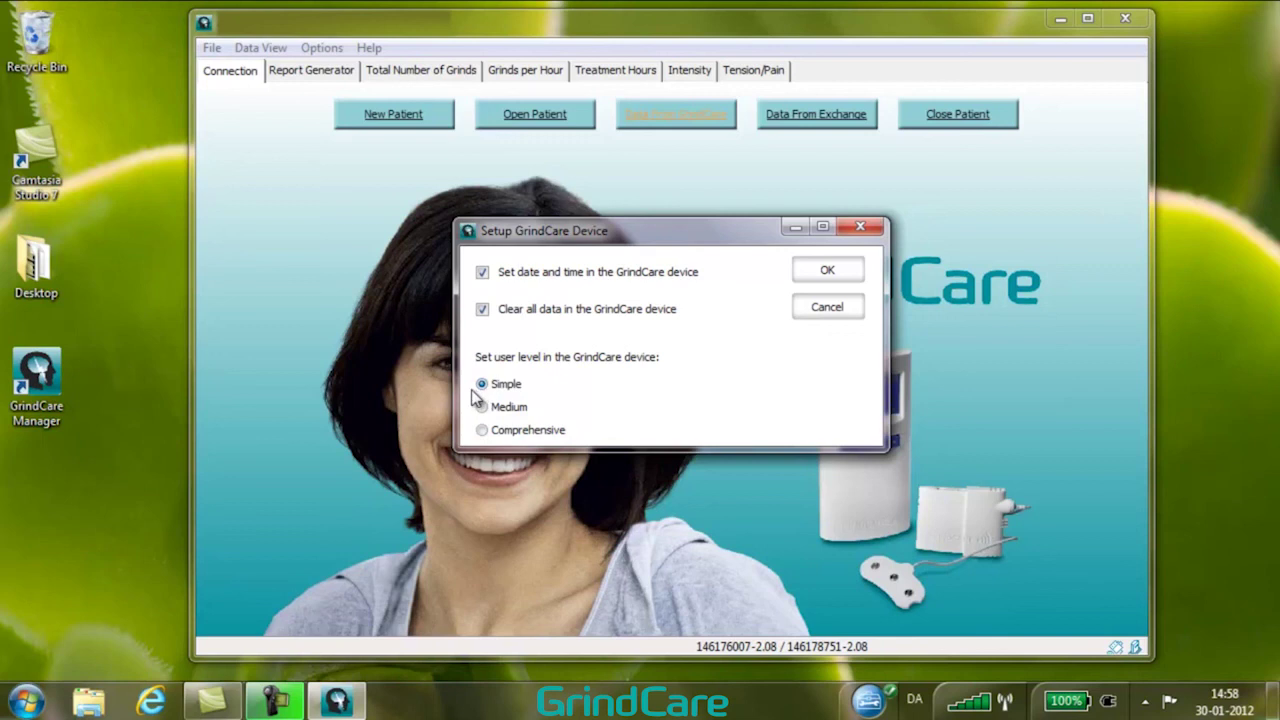
left_click(474, 408)
left_click(482, 431)
left_click(825, 272)
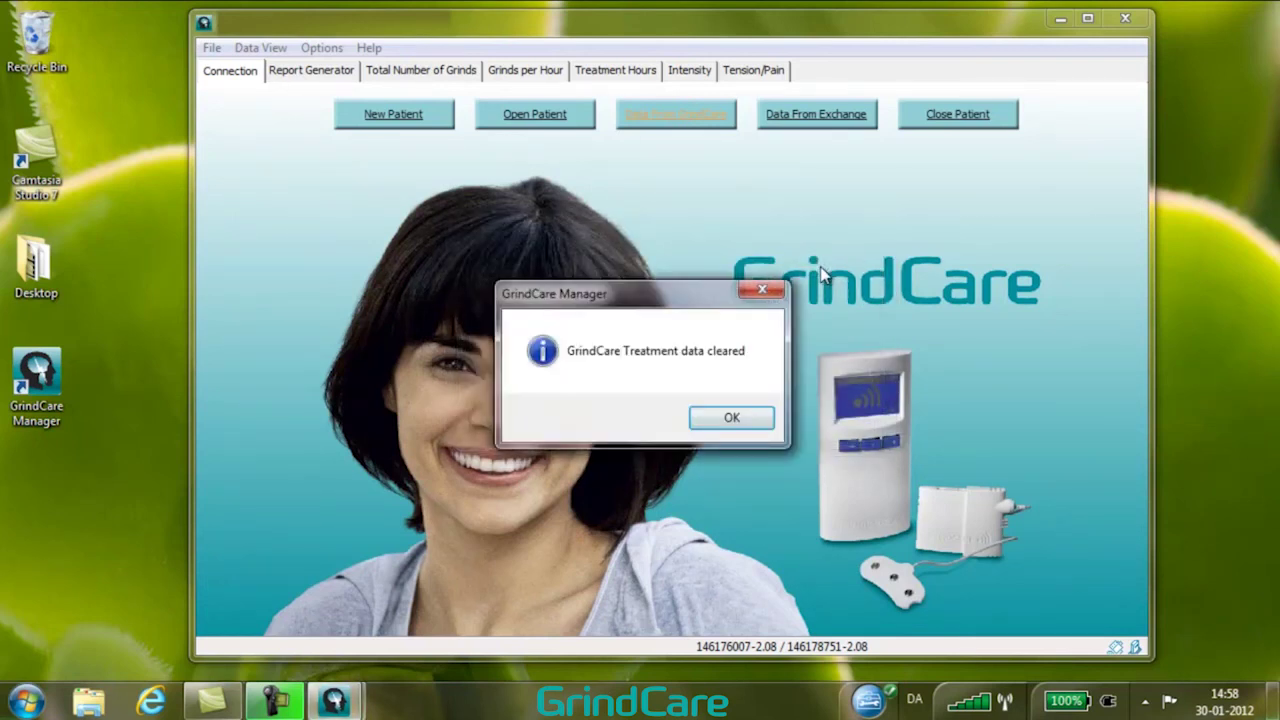
left_click(763, 426)
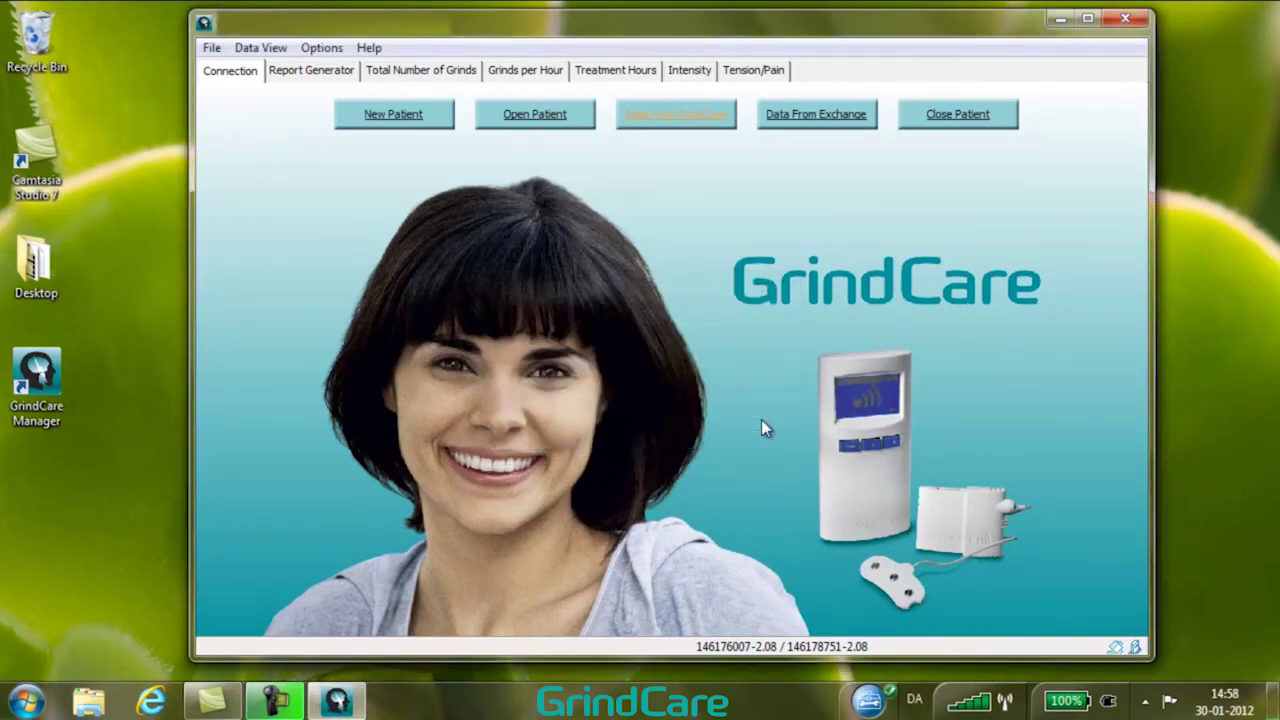
Close the patient, reopen Firstname.Lastname-001.gcm, then close that patient again.
left_click(947, 116)
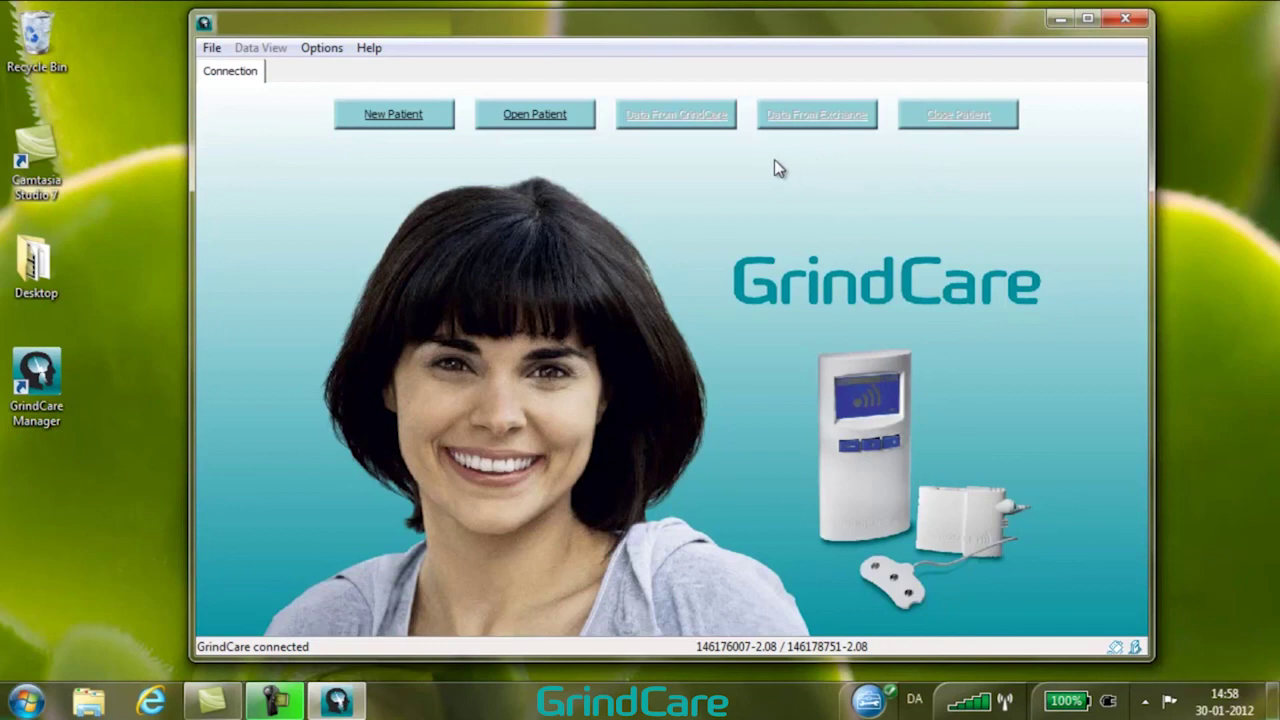
left_click(528, 116)
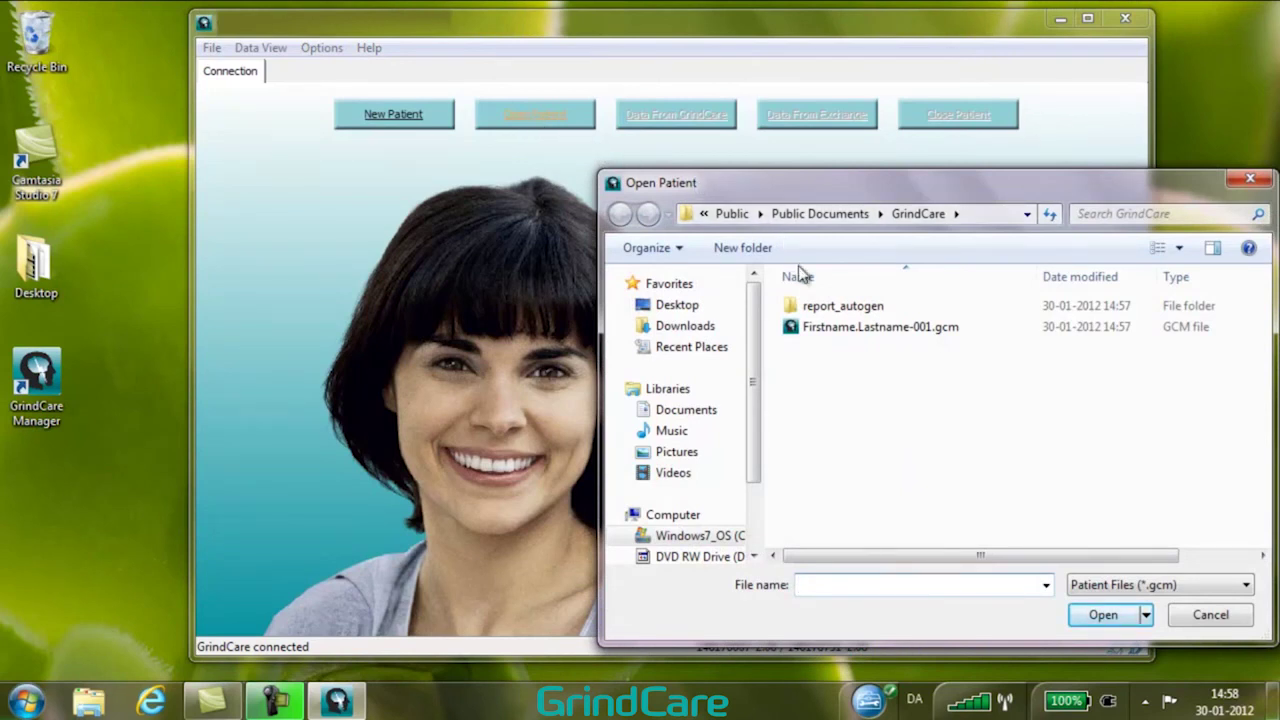
left_click(850, 330)
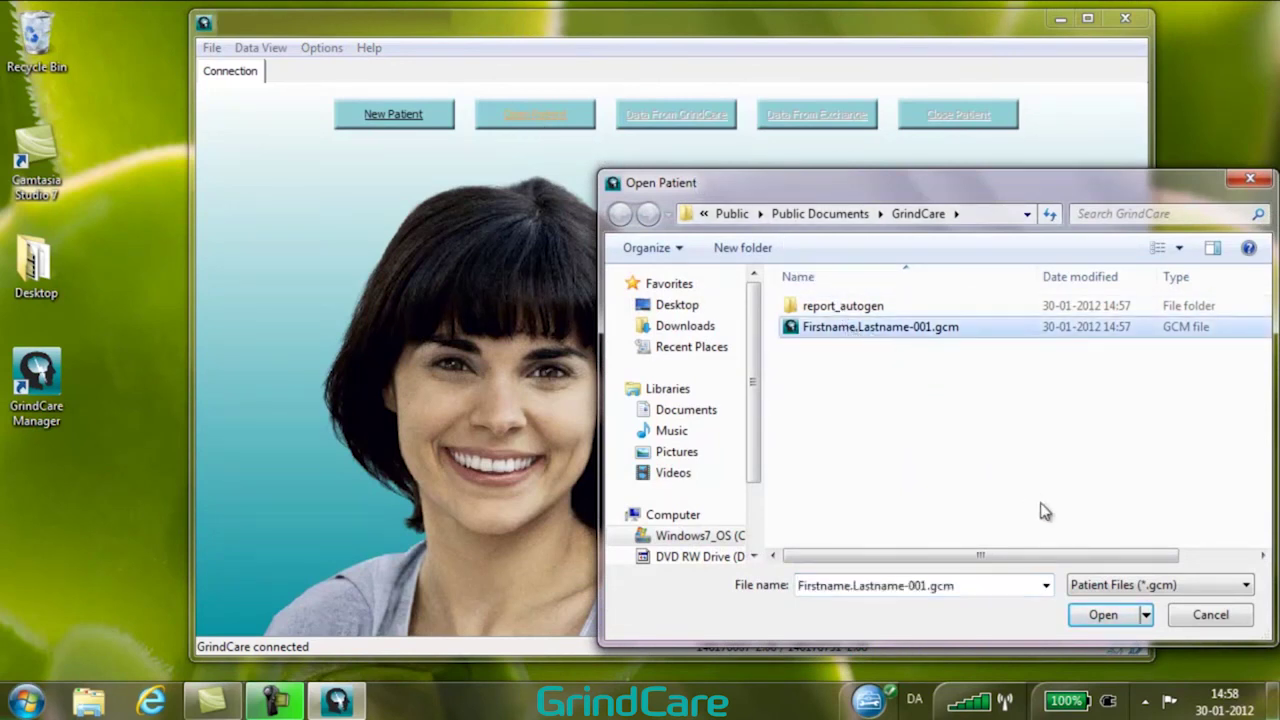
left_click(1119, 617)
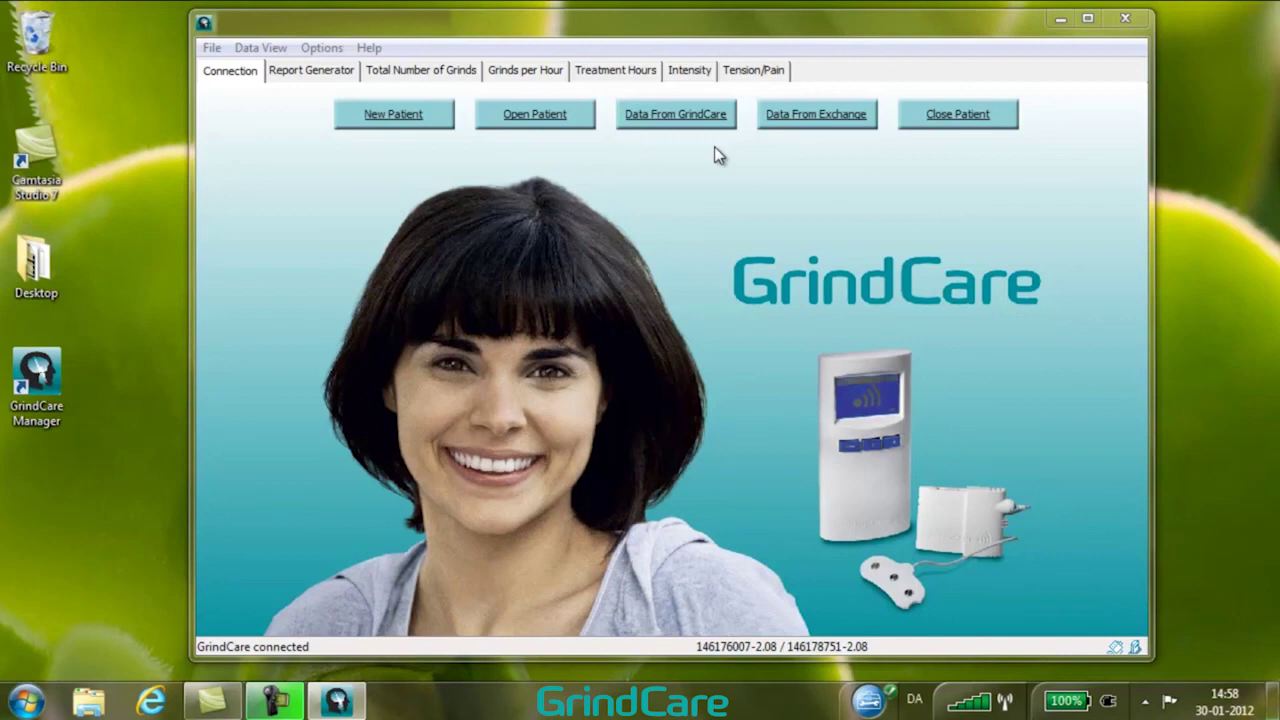
left_click(944, 118)
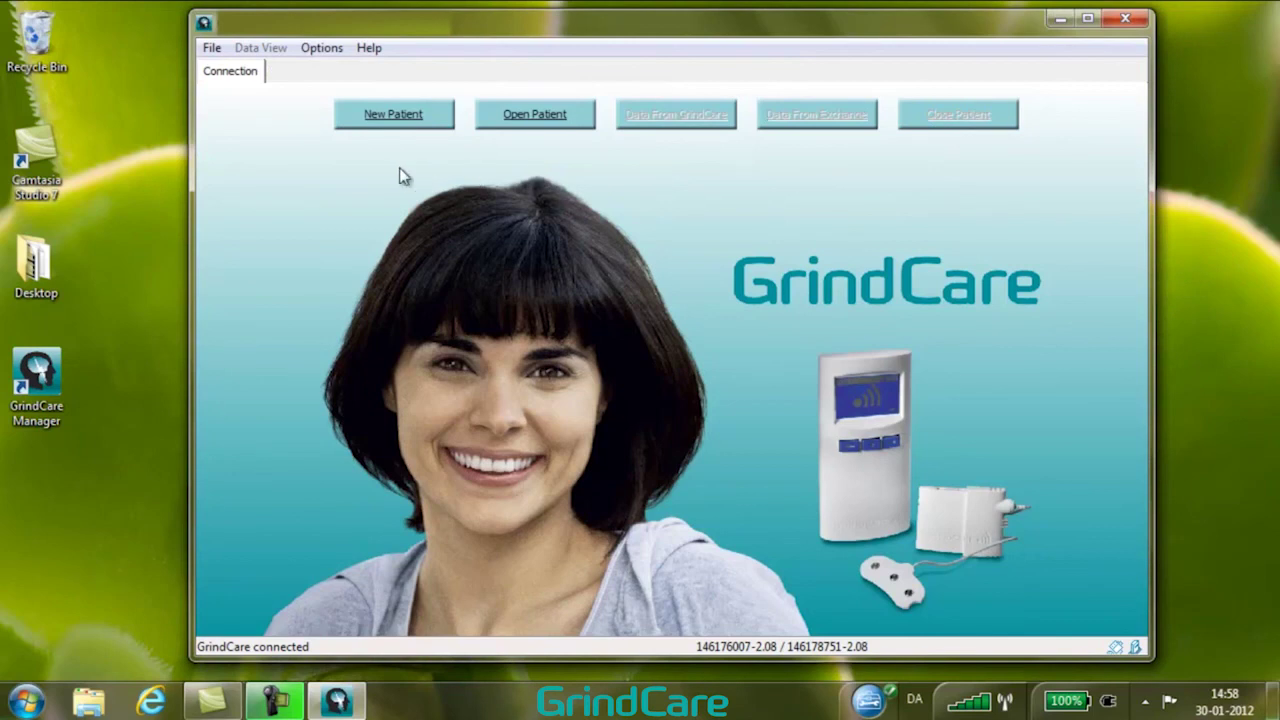
left_click(212, 48)
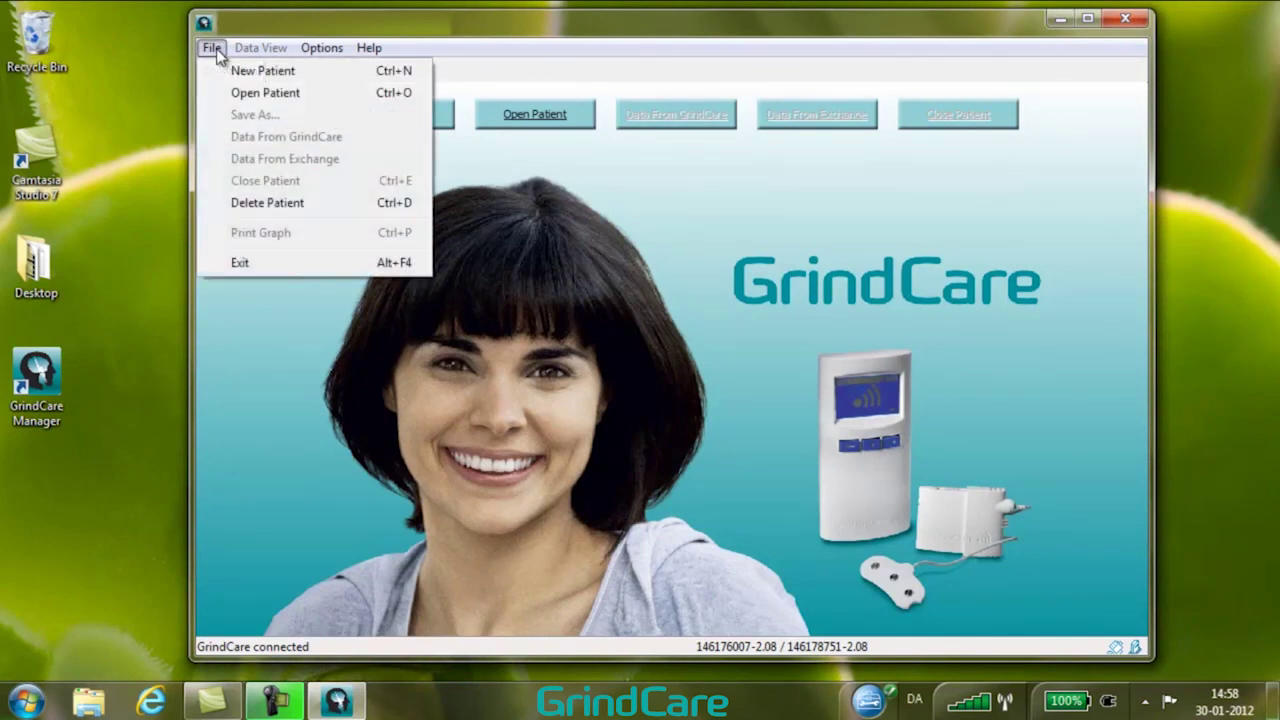